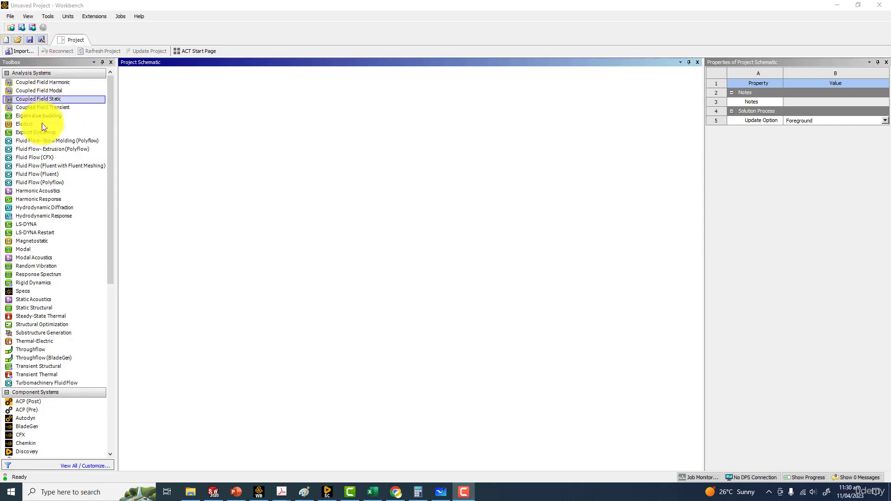
Collapse the Component Systems group and add a Fluid Flow (Fluent) analysis system to the project schematic
left_click(6, 393)
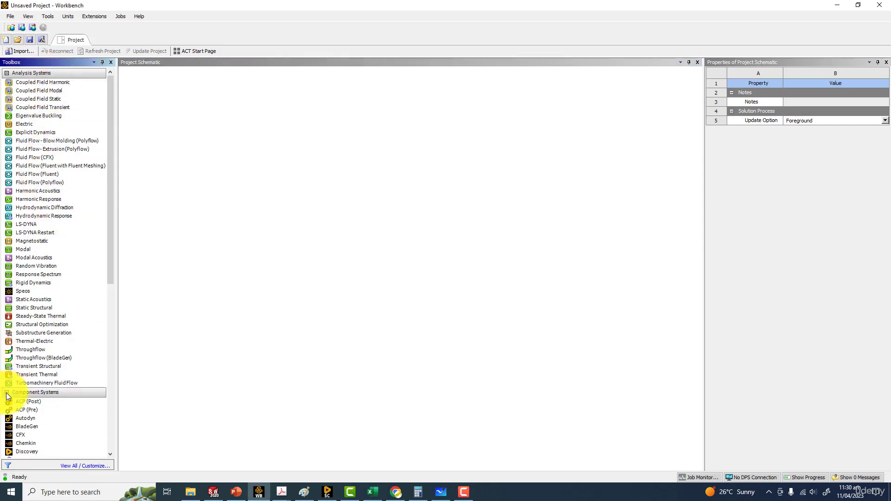
left_click_drag(25, 173, 171, 113)
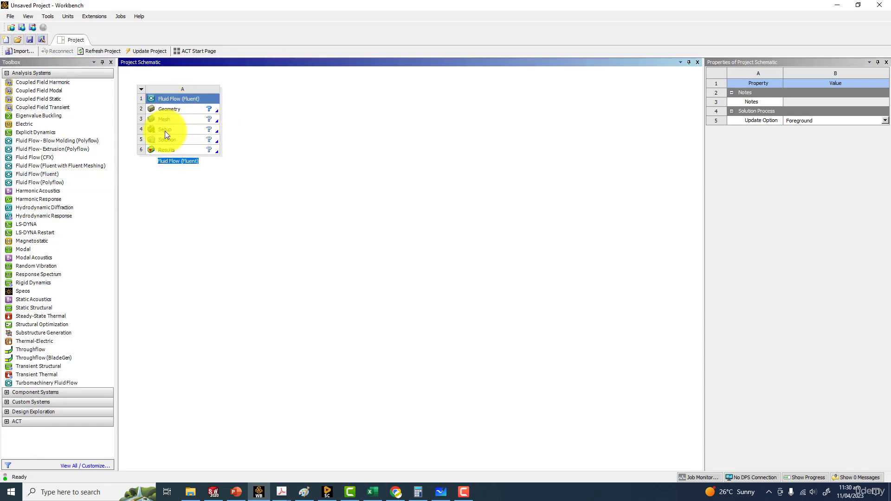
left_click(179, 107)
right_click(178, 108)
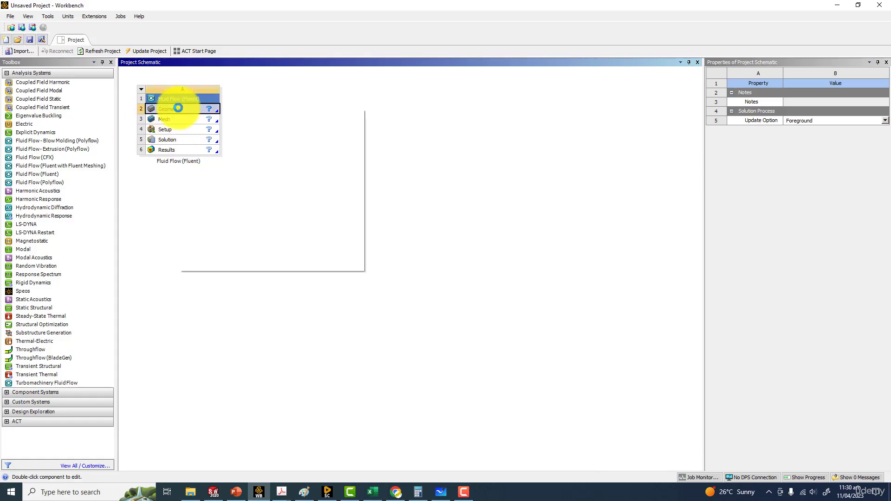
mouse_move(255, 142)
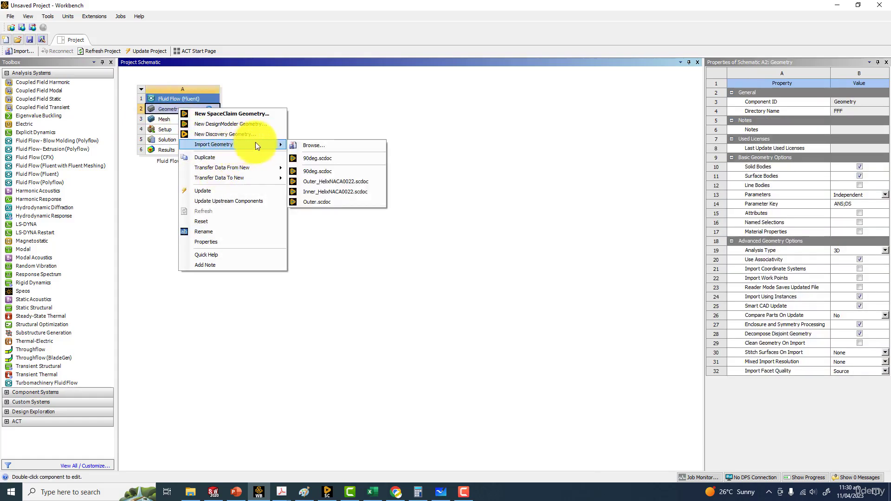
left_click(319, 141)
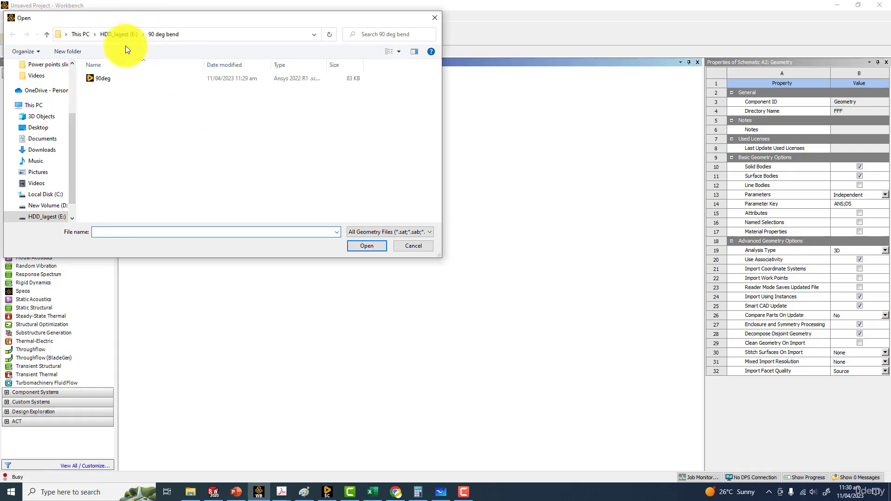
left_click(118, 36)
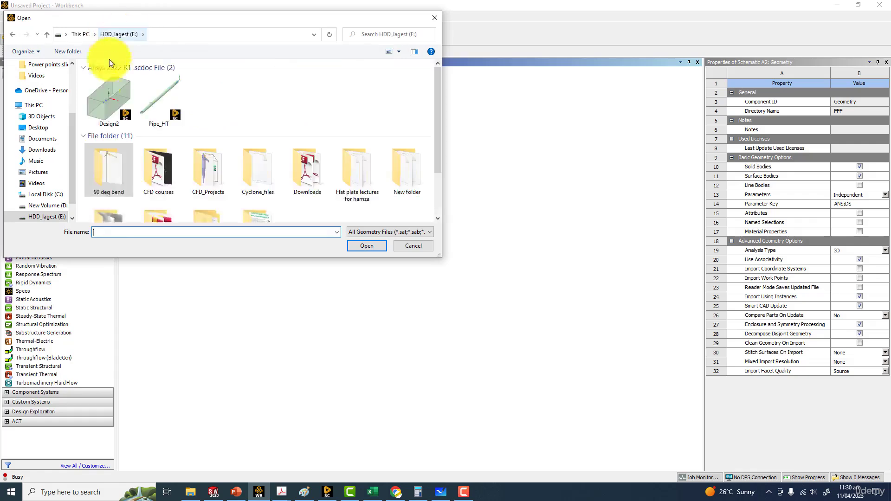
double_click(113, 173)
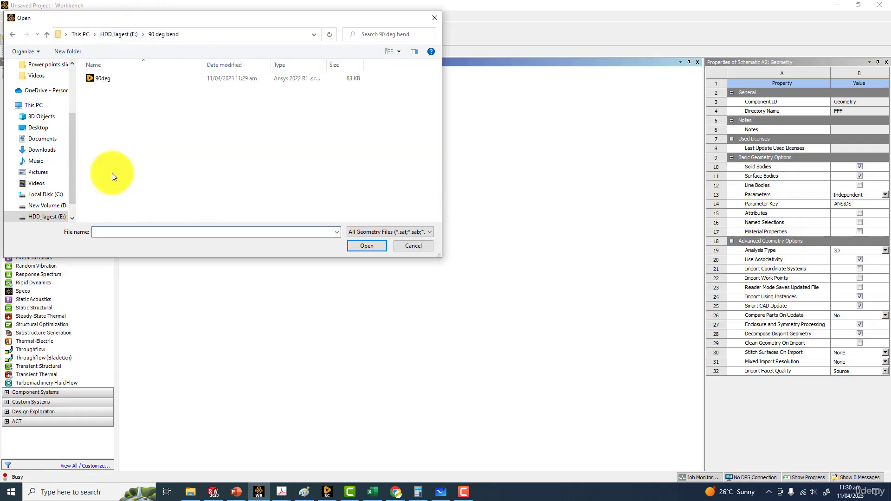
left_click(104, 80)
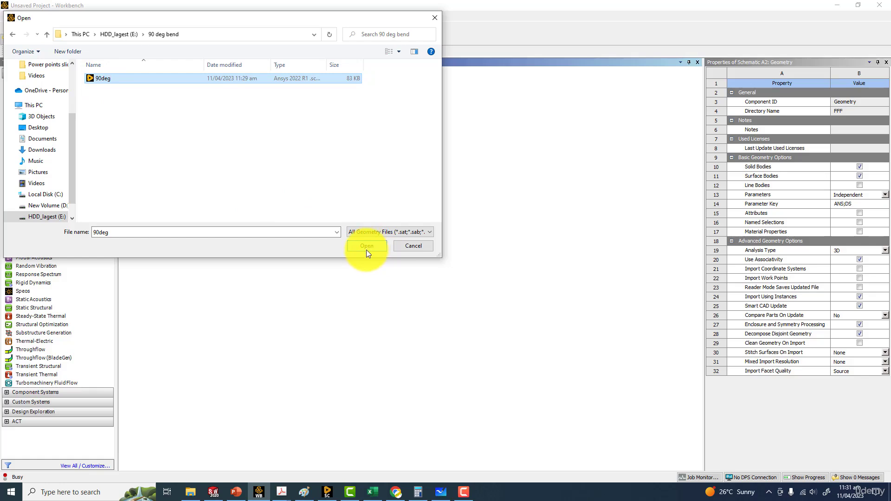
left_click(417, 250)
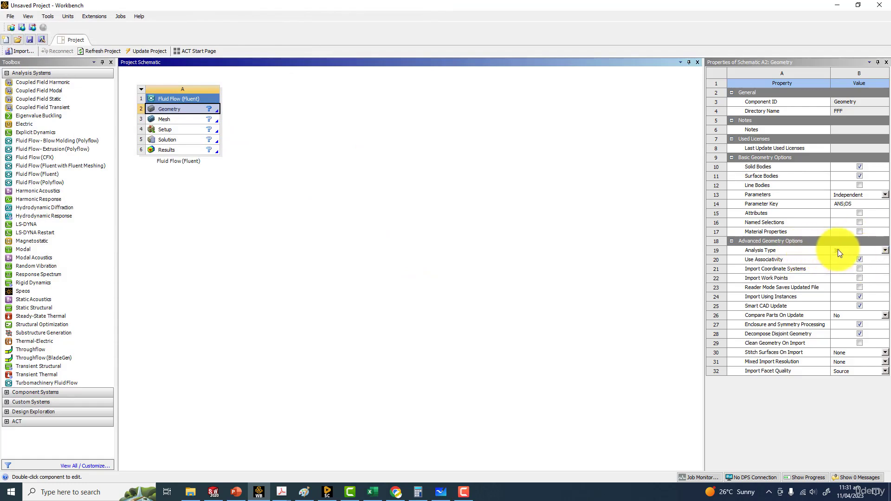
Enable Named Selections in the Geometry cell's properties and import the 90deg geometry file from the 90 deg bend folder
left_click(860, 223)
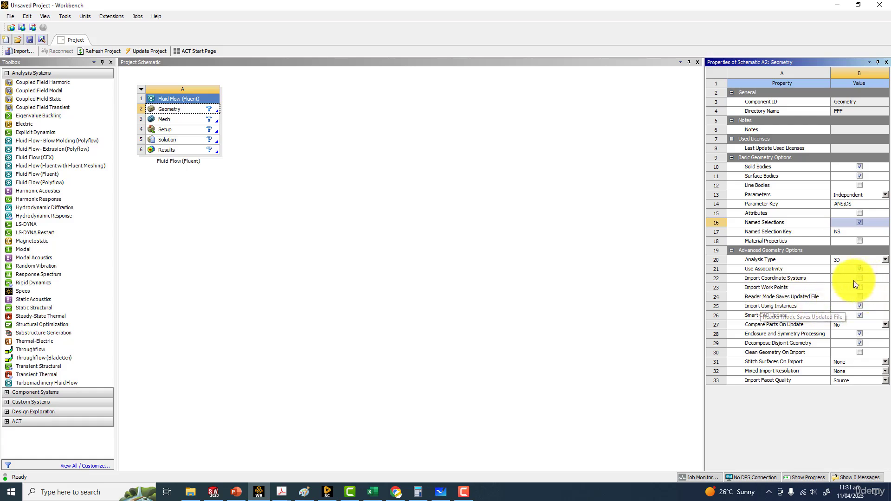
right_click(180, 109)
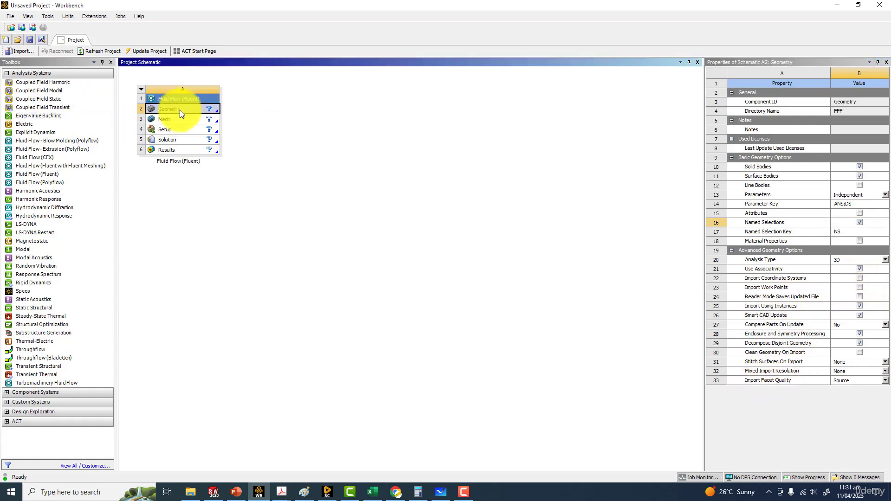
mouse_move(244, 146)
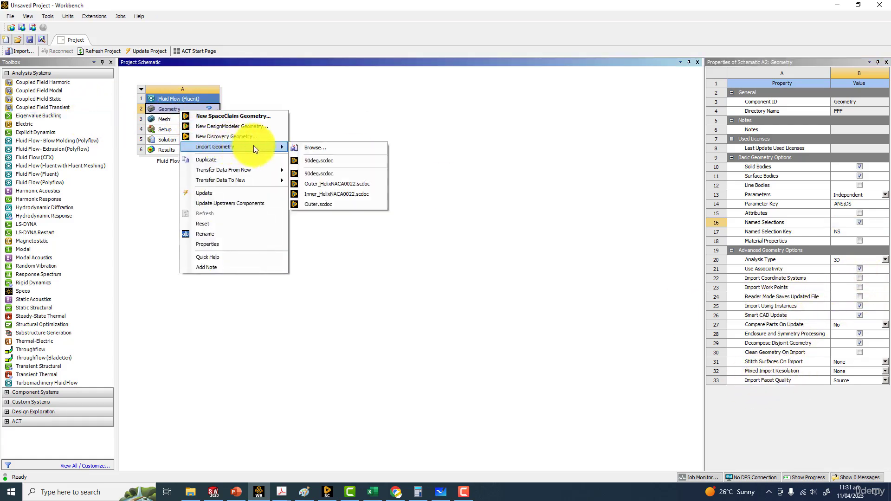
left_click(308, 149)
left_click(114, 80)
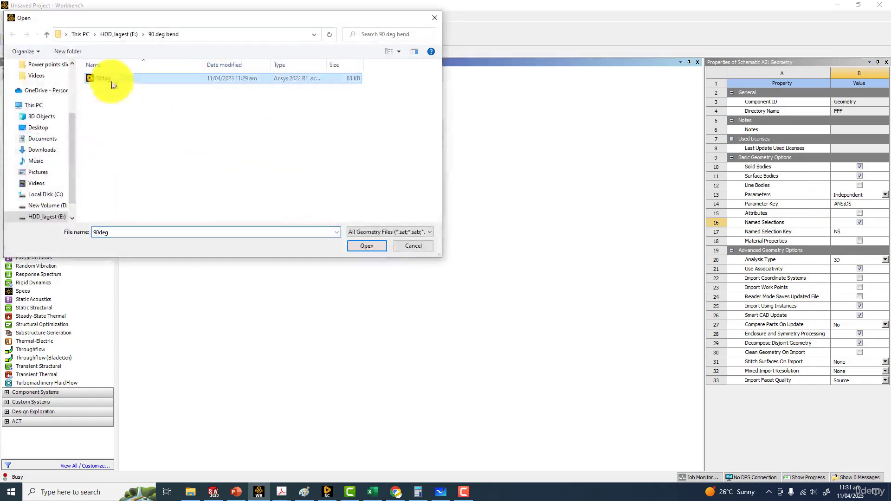
left_click(364, 246)
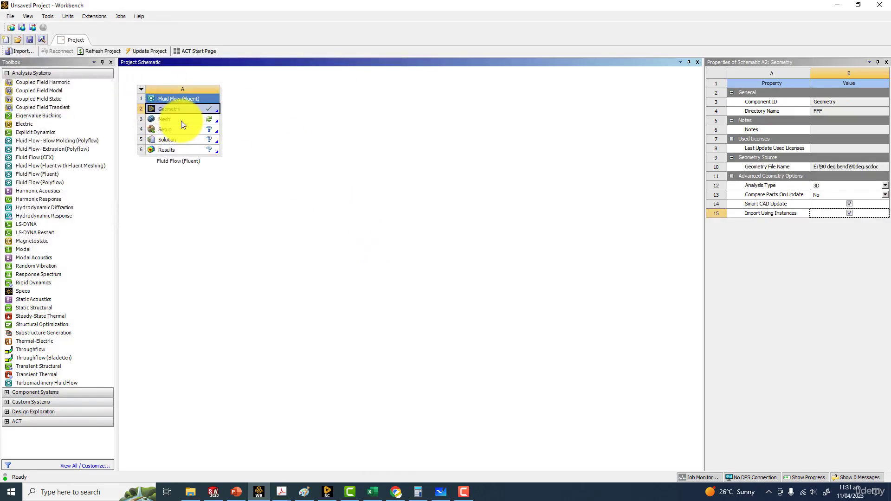
Open the Mesh cell of the Fluid Flow (Fluent) system for editing in Meshing
double_click(169, 119)
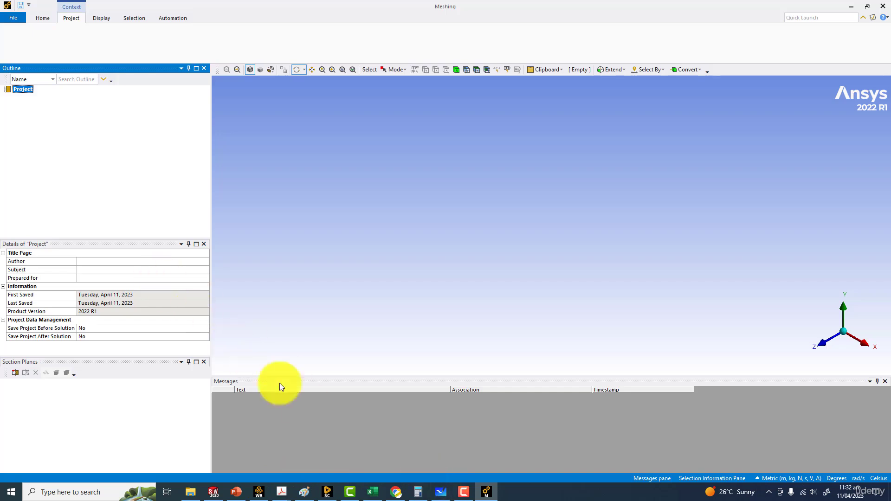
Switch to Microsoft Whiteboard and handwrite the fraction 0.5/50 = beside the 50D length calculation
mouse_move(439, 492)
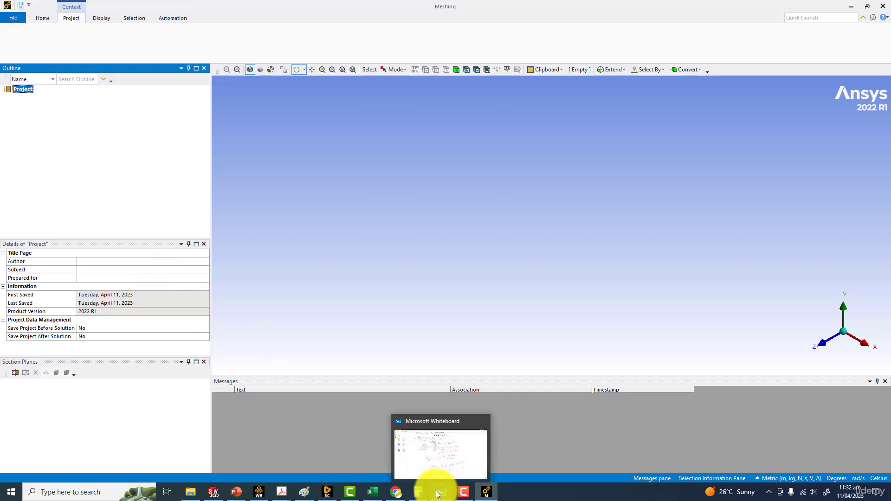
left_click(439, 492)
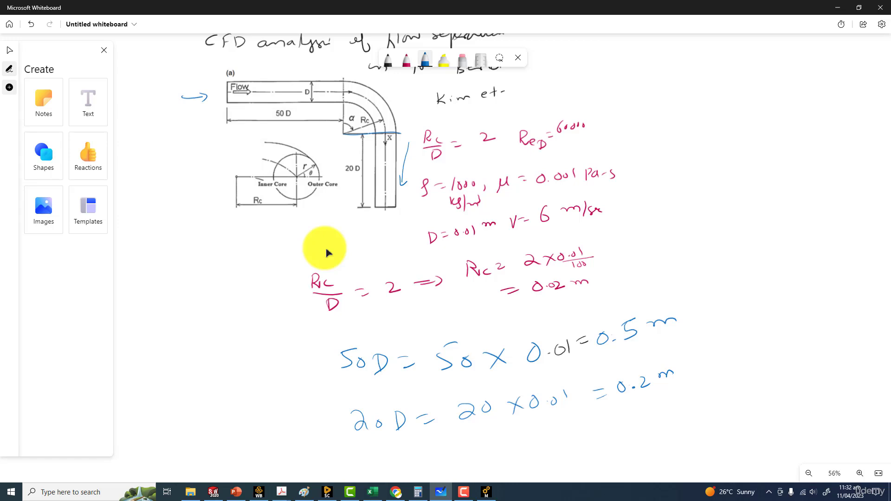
mouse_move(719, 285)
left_mouse_down()
mouse_move(715, 297)
mouse_move(720, 287)
left_mouse_up()
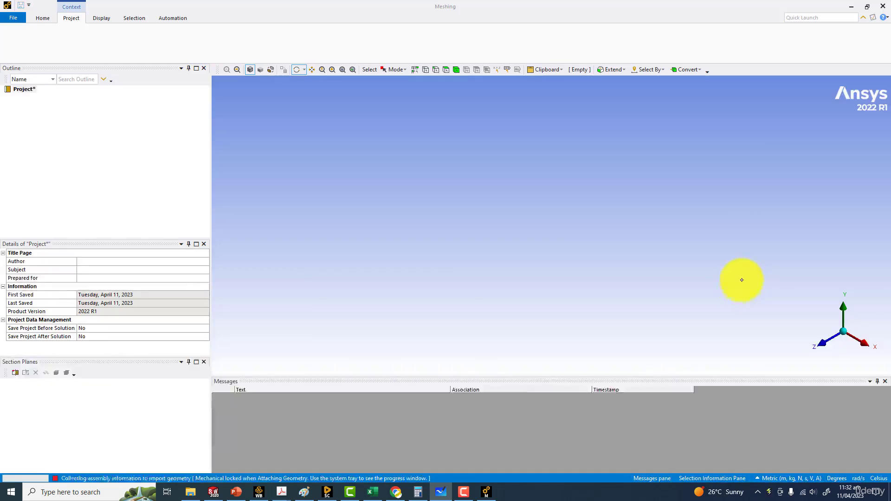
left_click(442, 485)
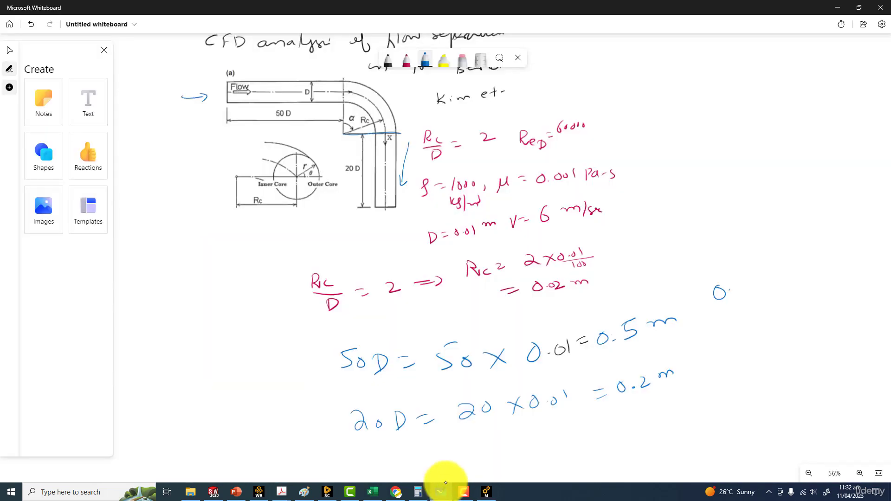
mouse_move(753, 272)
left_mouse_down()
mouse_move(741, 291)
mouse_move(763, 293)
left_mouse_up()
mouse_move(744, 304)
left_mouse_down()
mouse_move(731, 318)
mouse_move(747, 307)
left_mouse_up()
left_click_drag(774, 285, 785, 282)
Switch to Calculator and compute 0.5/50 and 0.5/100
left_click(418, 491)
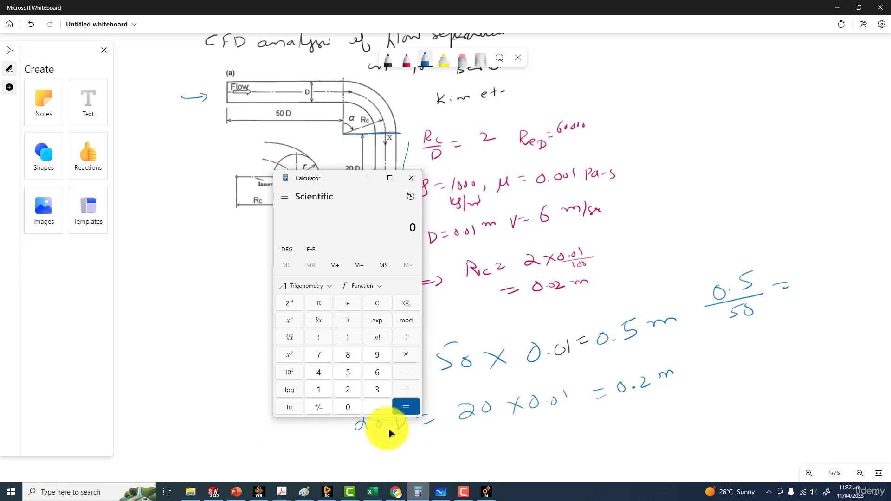
type("0.5/50")
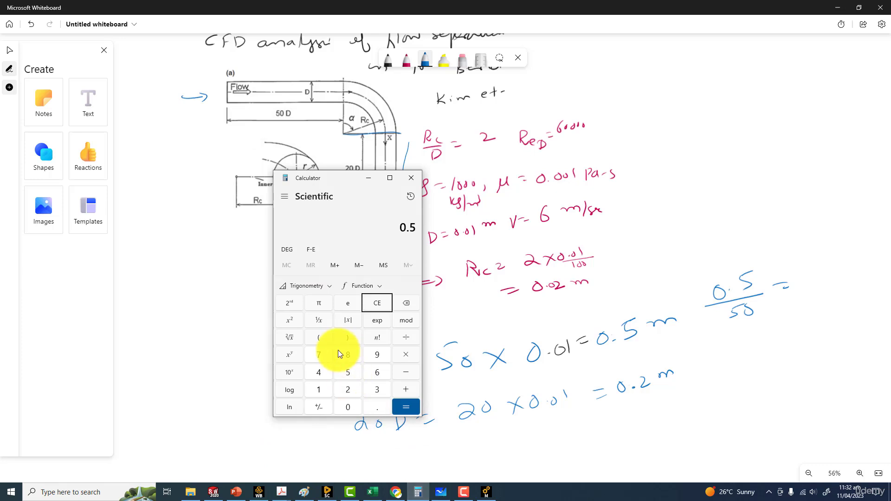
key("Return")
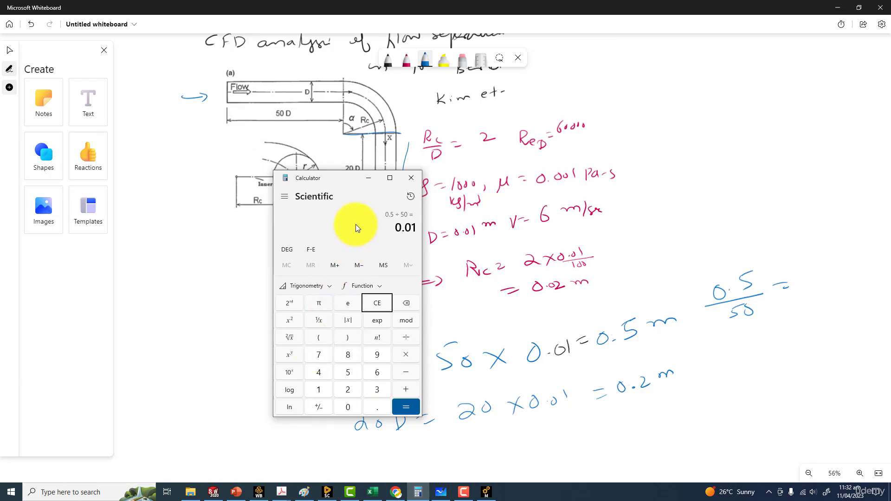
type("0.5/10")
type("0")
key("Return")
Return to Microsoft Whiteboard and handwrite 0.002 with a tick above the horizontal inlet pipe in the sketch
key("alt+Tab")
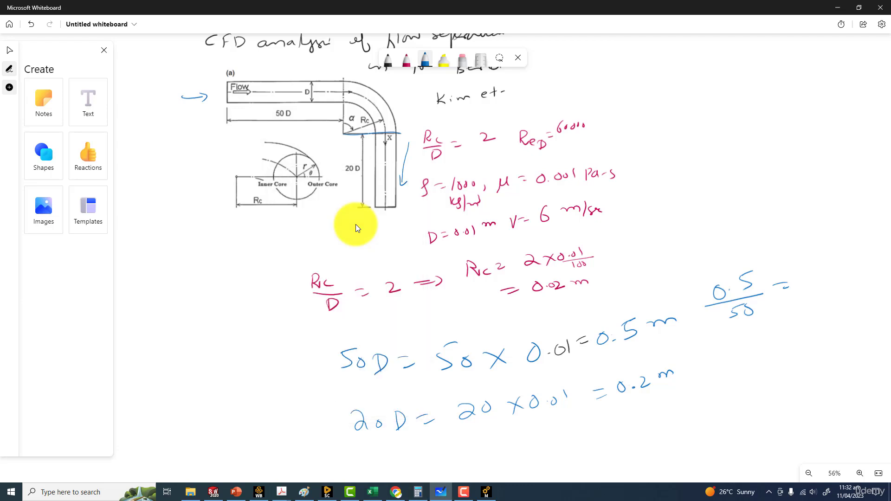
left_click_drag(292, 70, 293, 69)
left_click_drag(303, 66, 304, 66)
left_click_drag(311, 68, 322, 73)
left_click_drag(325, 67, 335, 63)
Circle the bend and its exit on the sketch and annotate the sizes 0.0007 coarse, 0.0005 medium and 0.0003
mouse_move(375, 120)
left_mouse_down()
mouse_move(393, 117)
mouse_move(411, 134)
mouse_move(387, 159)
mouse_move(363, 142)
mouse_move(374, 118)
left_mouse_up()
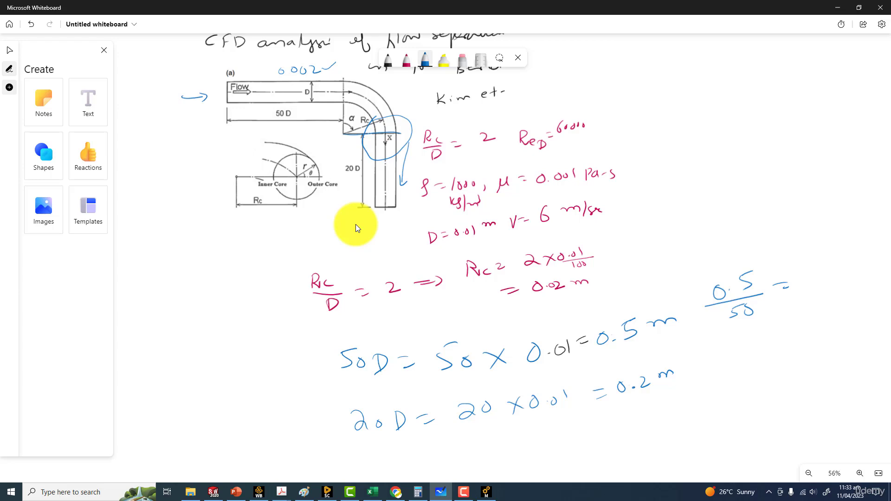
mouse_move(346, 79)
left_mouse_down()
mouse_move(385, 87)
mouse_move(394, 116)
mouse_move(335, 102)
mouse_move(344, 80)
left_mouse_up()
mouse_move(415, 122)
left_mouse_down()
mouse_move(538, 98)
mouse_move(574, 81)
mouse_move(595, 84)
left_mouse_up()
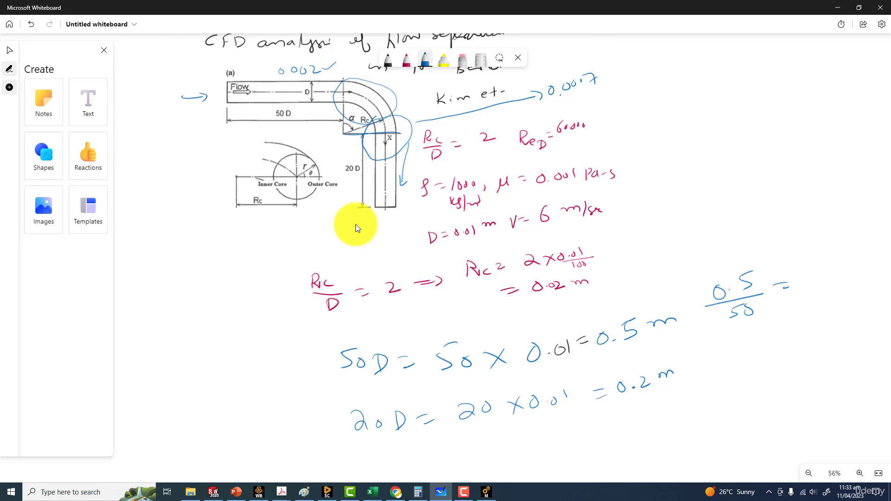
left_click_drag(619, 82, 702, 62)
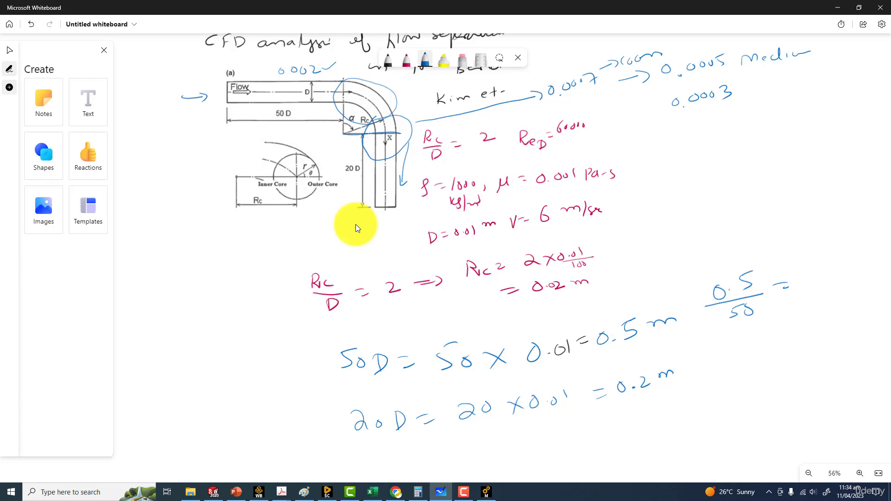
left_click_drag(560, 98, 597, 92)
left_click_drag(383, 210, 398, 208)
left_click_drag(376, 235, 387, 221)
Switch to the Y+Calculator workbook in Excel, dismiss its two warning bars and maximize the window
left_click(372, 492)
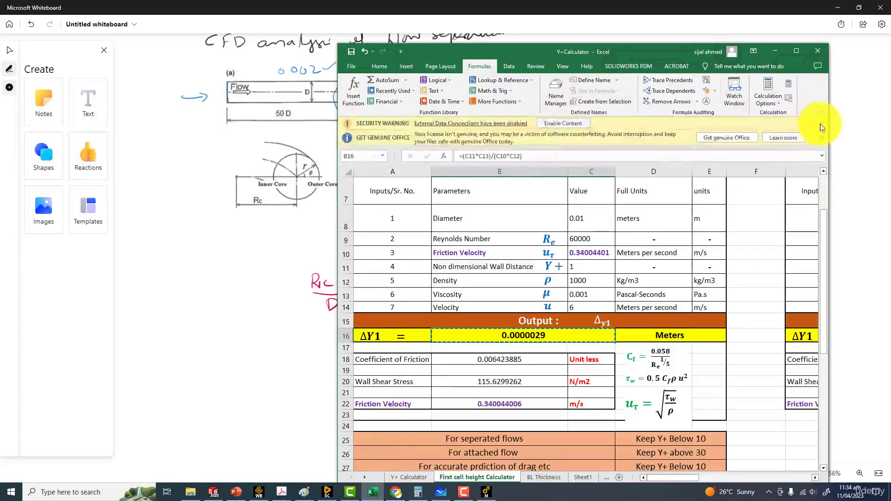
left_click(822, 124)
left_click(823, 125)
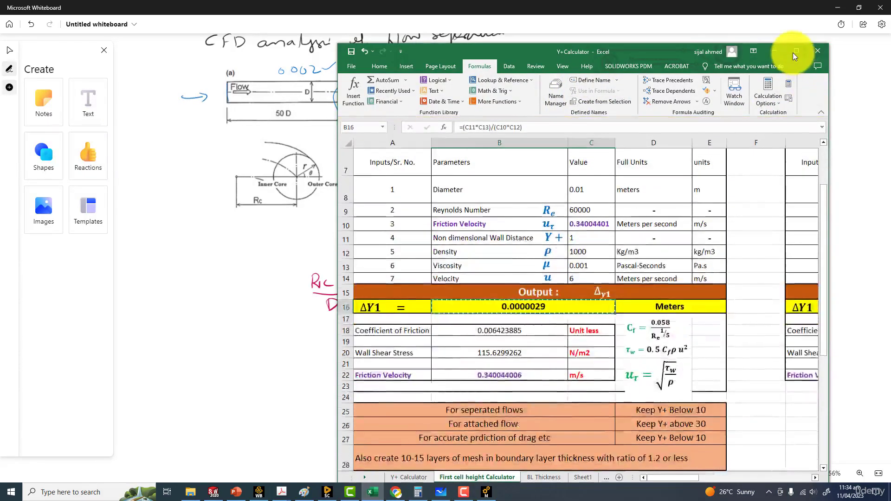
left_click(794, 52)
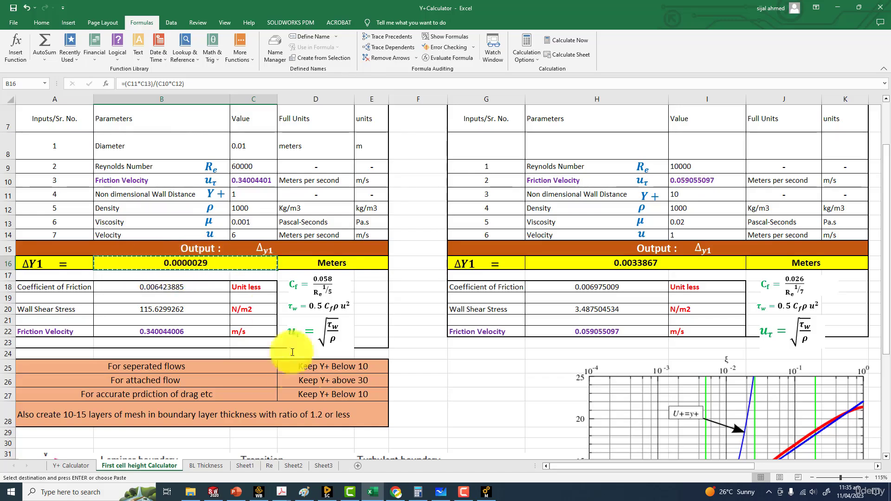
Try a non-dimensional wall distance Y+ of 3 in the 0.01 m diameter table, and set it back to 1
left_click(250, 191)
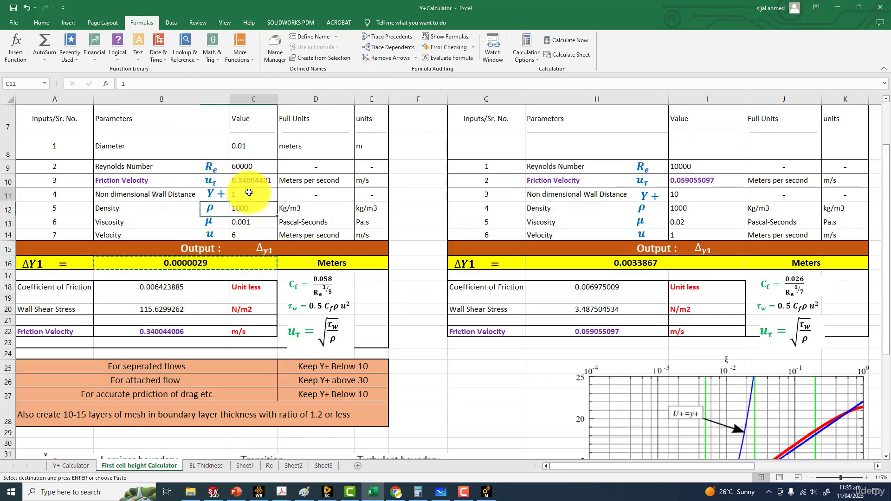
type("3")
key("Return")
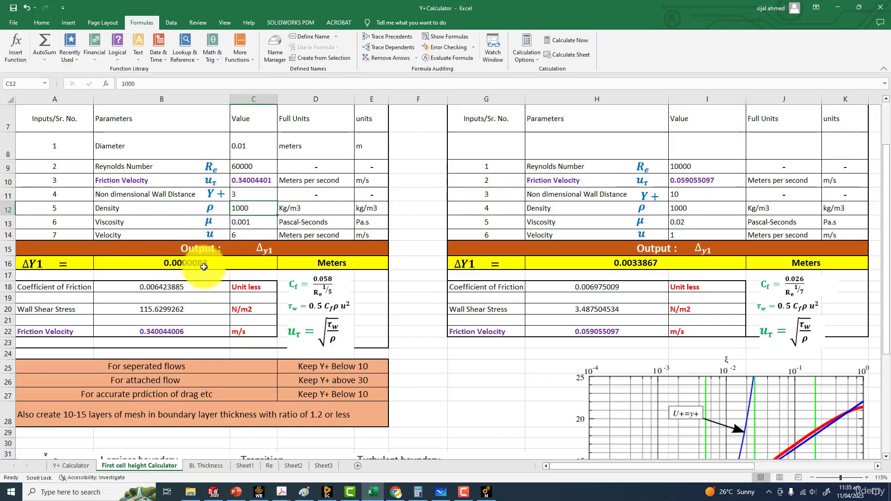
left_click(244, 195)
type("1")
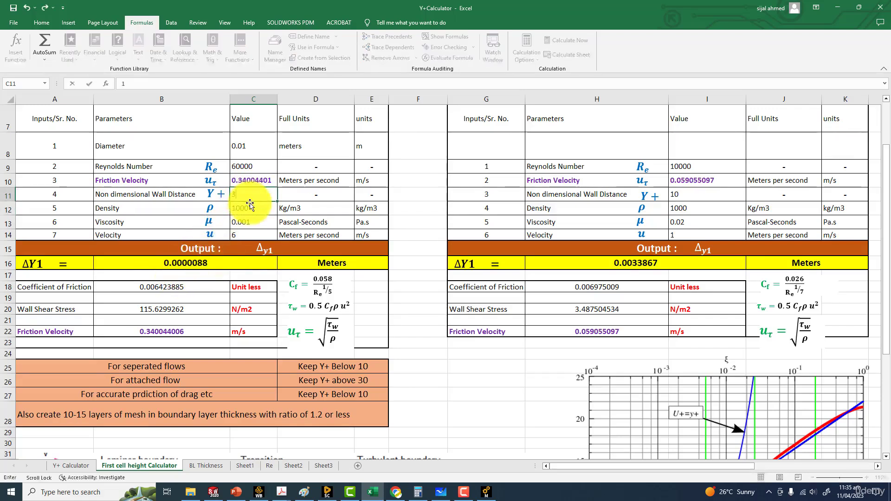
key("Return")
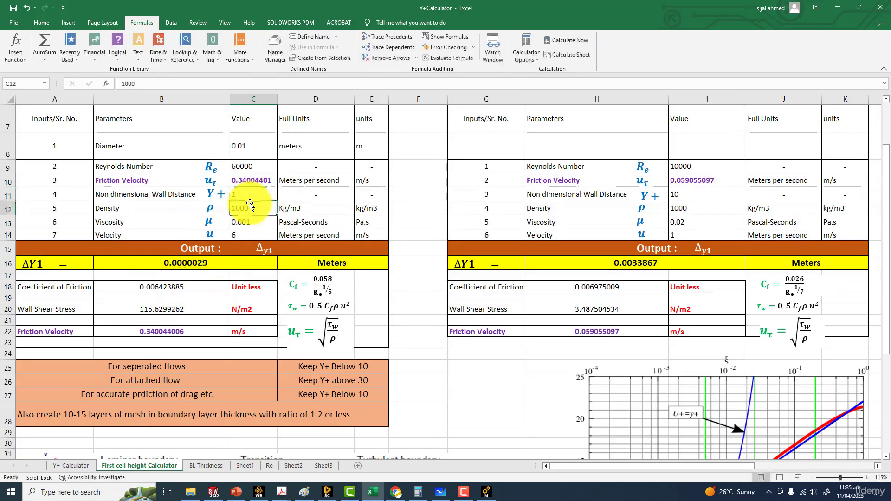
Switch to the 90DegBend presentation in PowerPoint and review the meshing settings on the Meshing slide
left_click(237, 493)
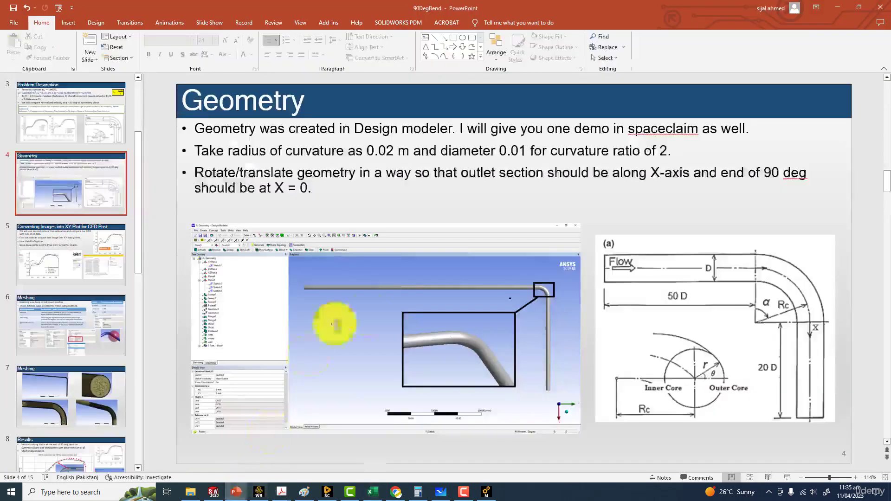
scroll(406, 297, "down", 1)
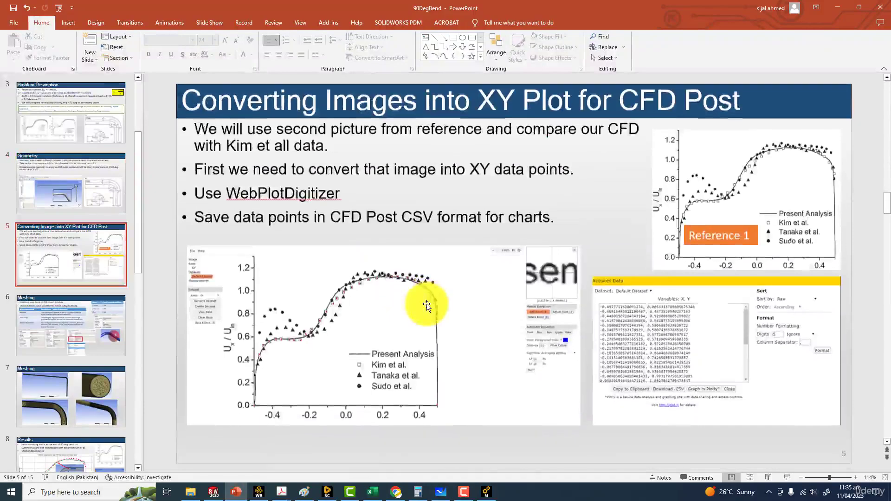
scroll(426, 305, "down", 2)
scroll(427, 304, "up", 1)
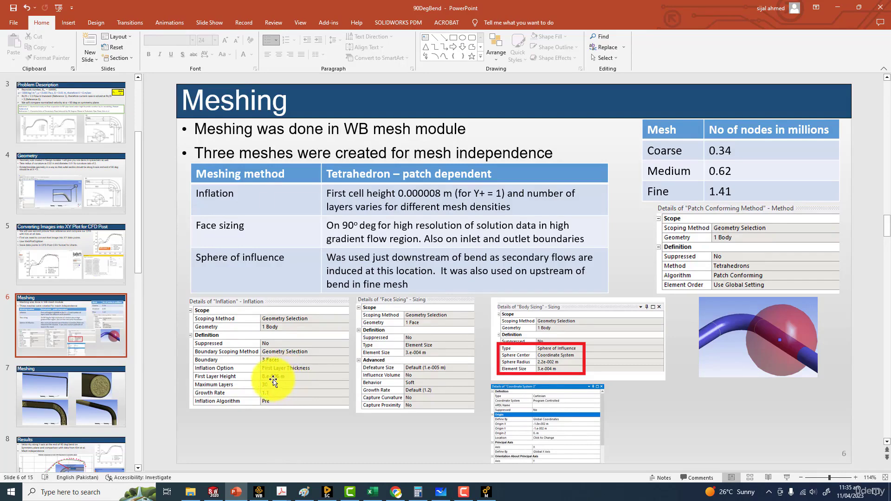
Switch to Ansys Meshing and add a mesh method on the pipe body, set to Tetrahedrons
left_click(486, 492)
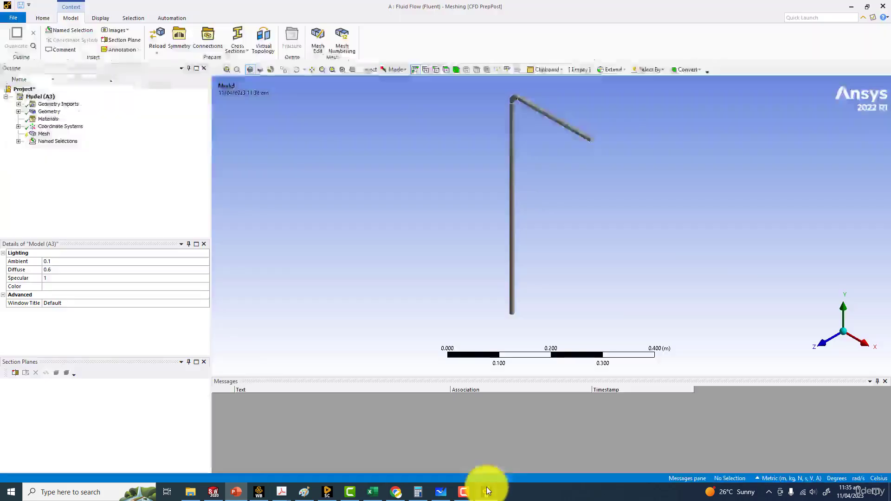
middle_click_drag(288, 119, 110, 133)
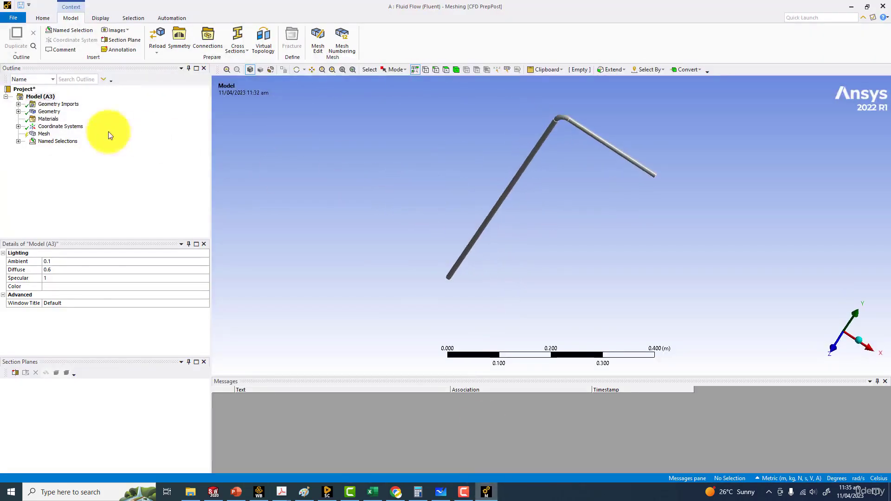
left_click(43, 134)
left_click(192, 40)
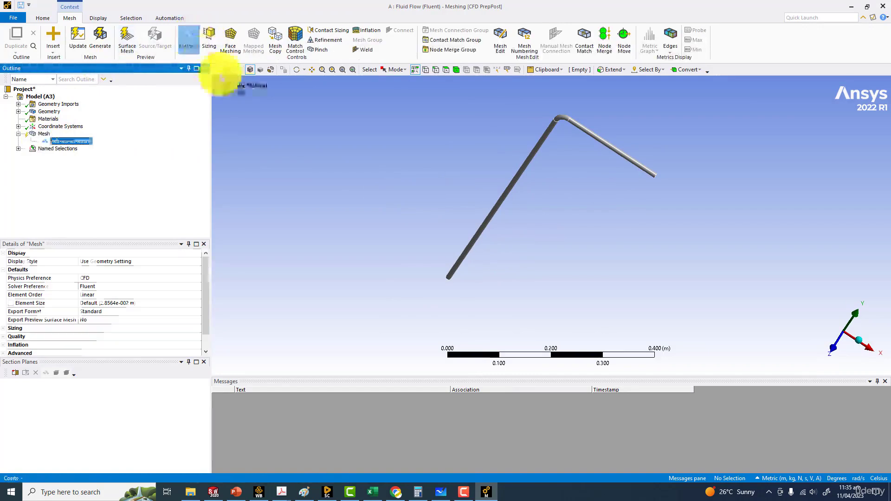
left_click(564, 117)
left_click(79, 271)
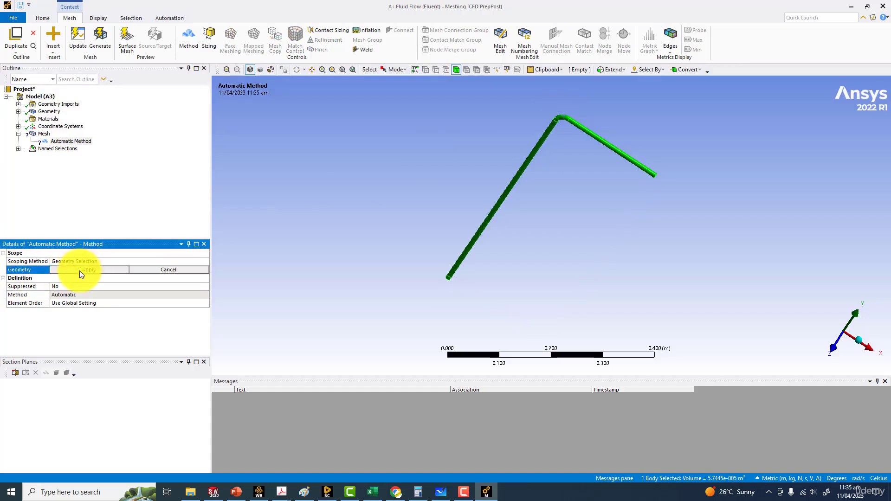
left_click(79, 271)
left_click(77, 296)
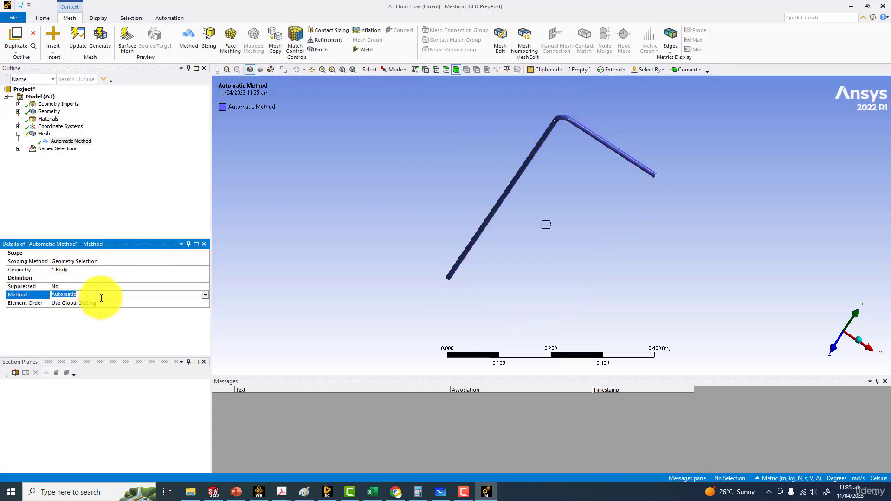
left_click(203, 294)
left_click(60, 308)
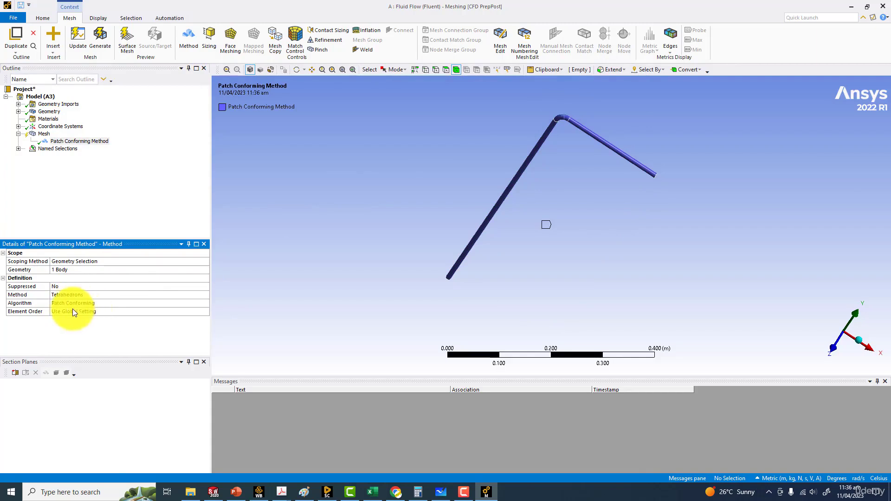
Add a face sizing on the curved bend face with an element size of 0.0007 m
middle_click_drag(327, 167, 423, 179)
scroll(422, 179, "up", 5)
middle_click_drag(352, 160, 444, 261, "ctrl")
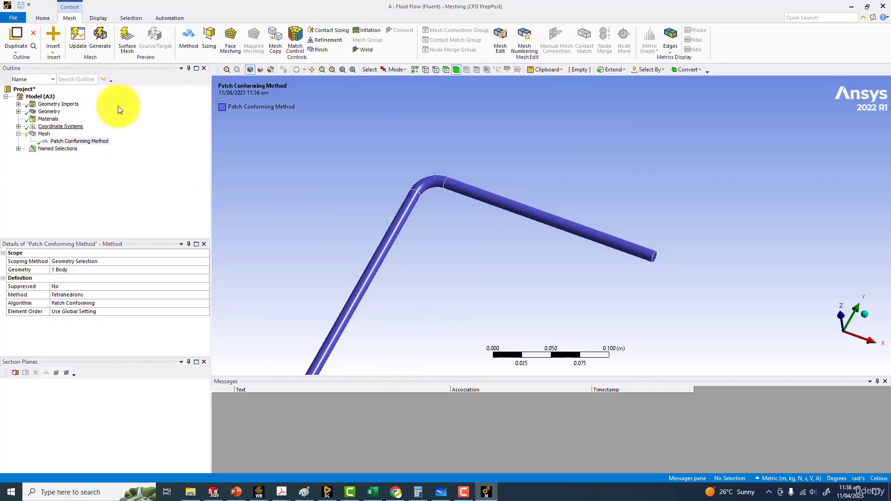
left_click(210, 37)
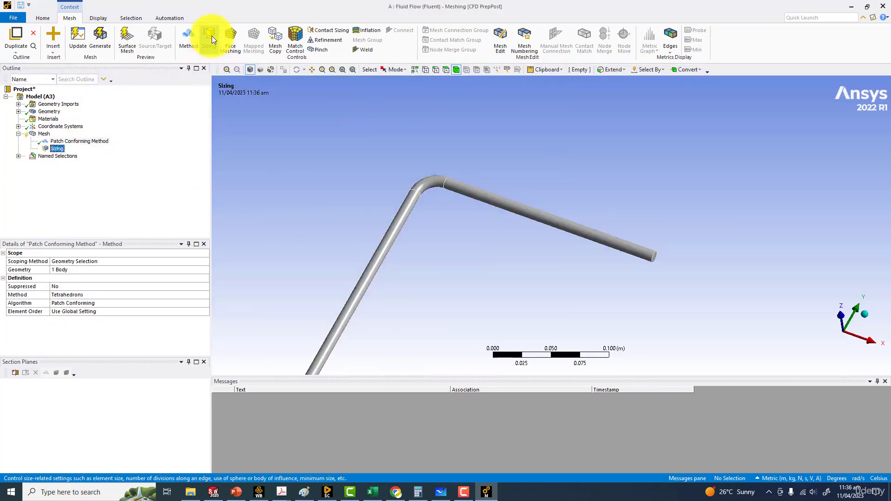
left_click(446, 70)
left_click(428, 180)
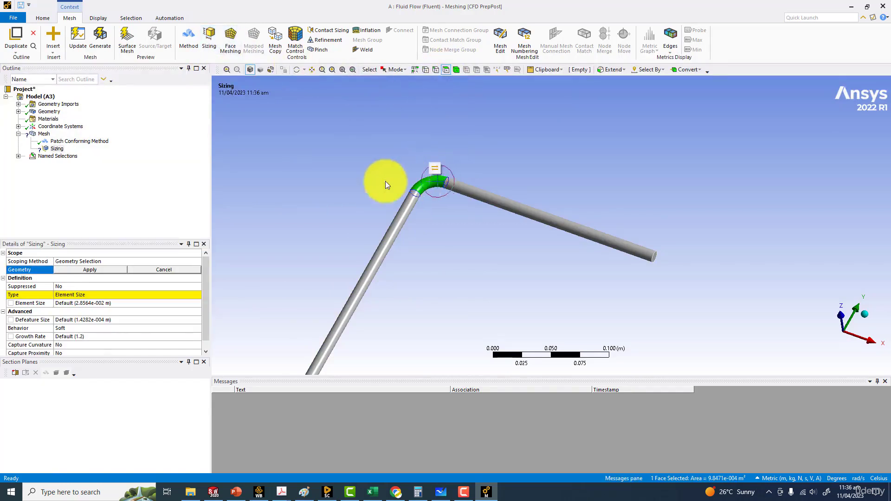
left_click(88, 270)
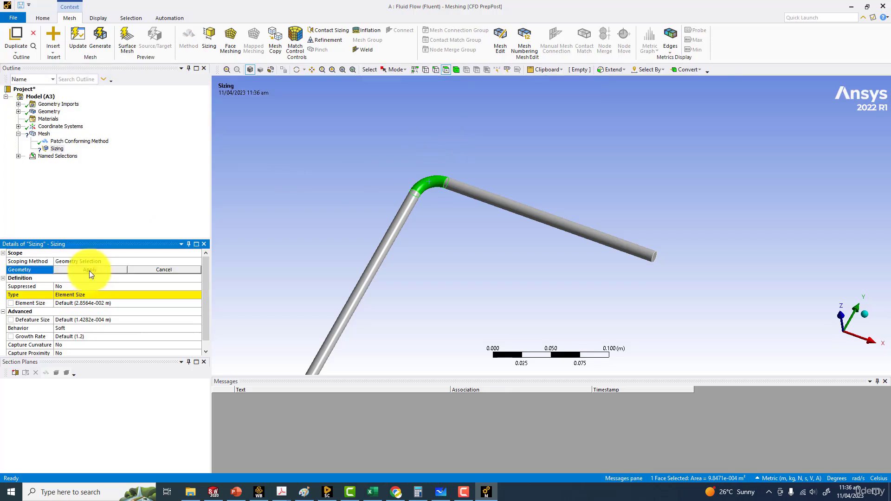
left_click(90, 270)
left_click(85, 303)
type("0")
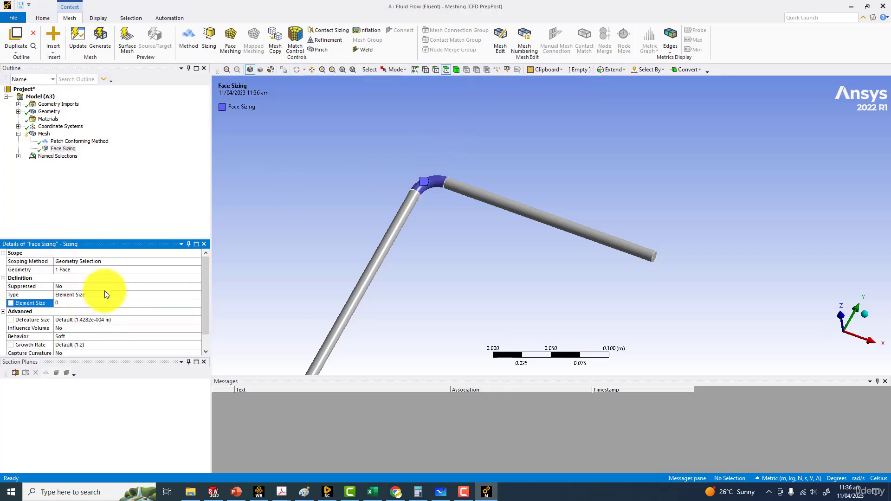
type(".0007")
key("Return")
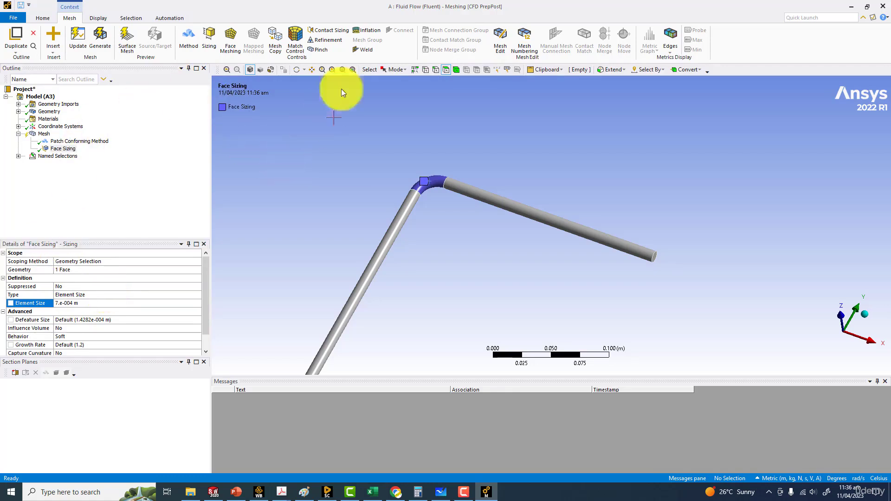
Add an inflation on the pipe body with the two straight pipe walls and the bend wall as its boundary
left_click(367, 30)
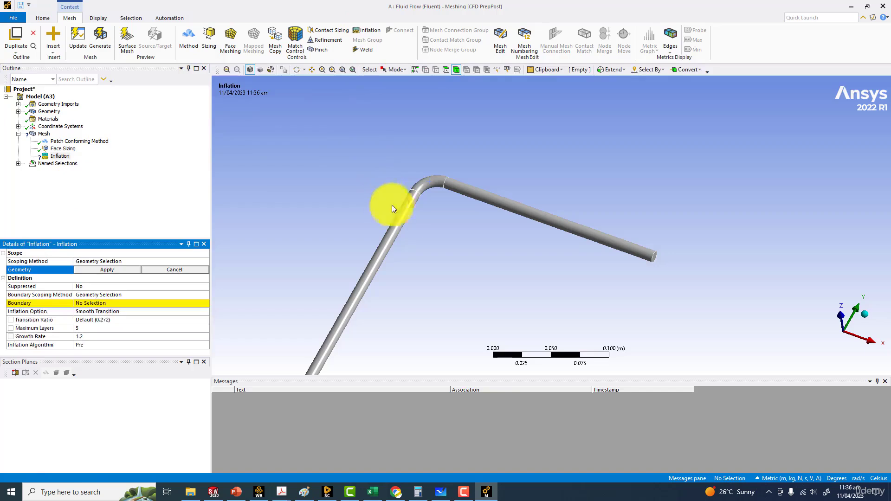
left_click(404, 214)
left_click(121, 283)
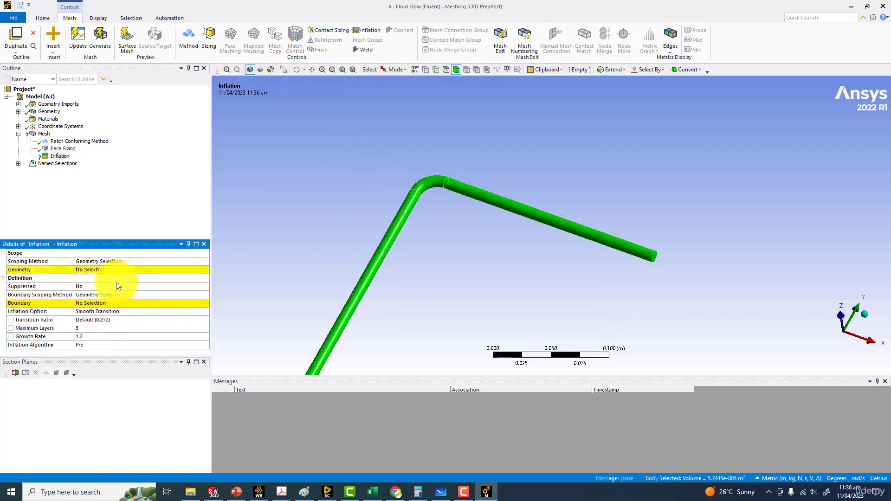
left_click(122, 302)
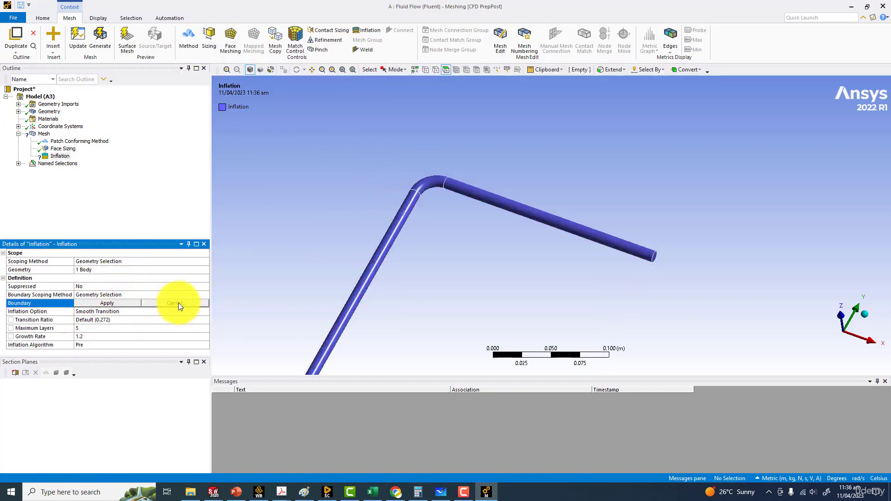
left_click(400, 215)
left_click(430, 183, "ctrl")
left_click(468, 189, "ctrl")
left_click(104, 302)
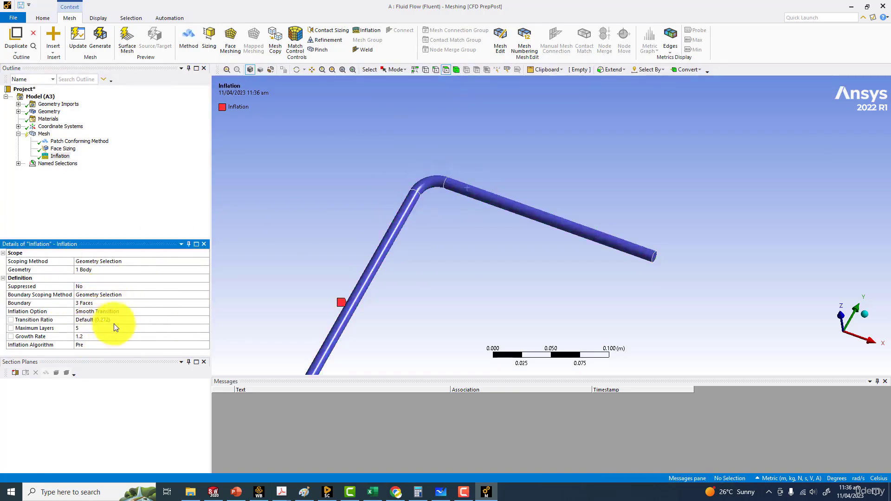
Set the inflation to First Layer Thickness with a first layer height of 0.000003 m and 20 maximum layers
left_click(149, 318)
left_click(205, 312)
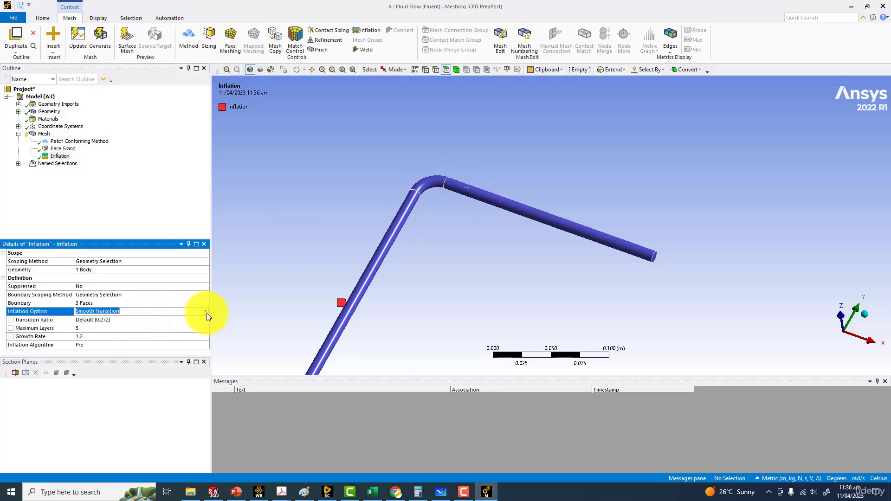
left_click(206, 312)
left_click(114, 325)
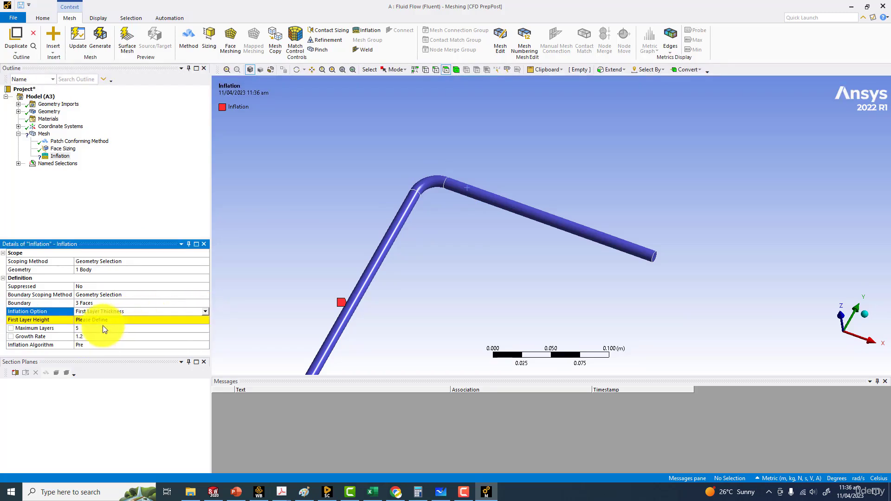
left_click(94, 321)
type("0")
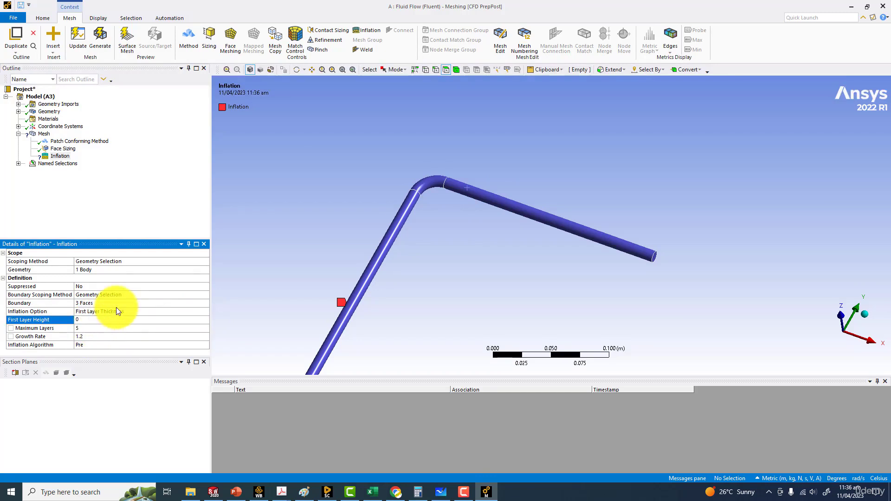
type(".000003")
key("Return")
left_click(88, 327)
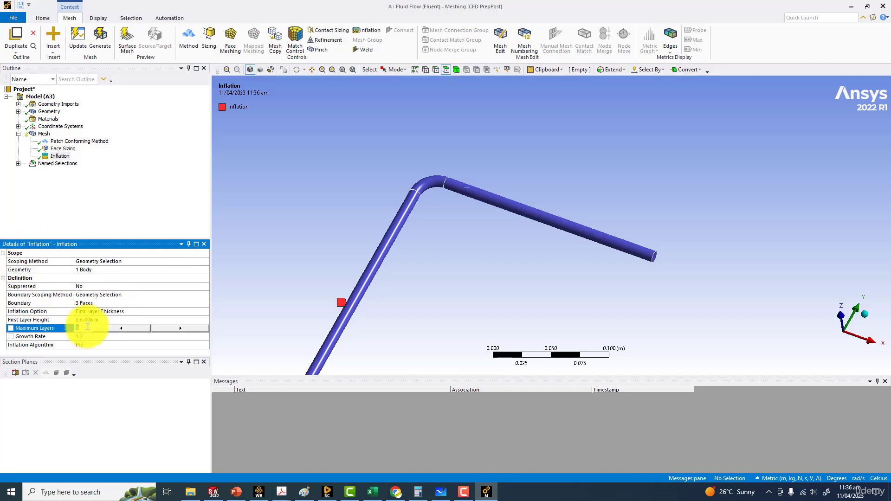
type("20")
key("Return")
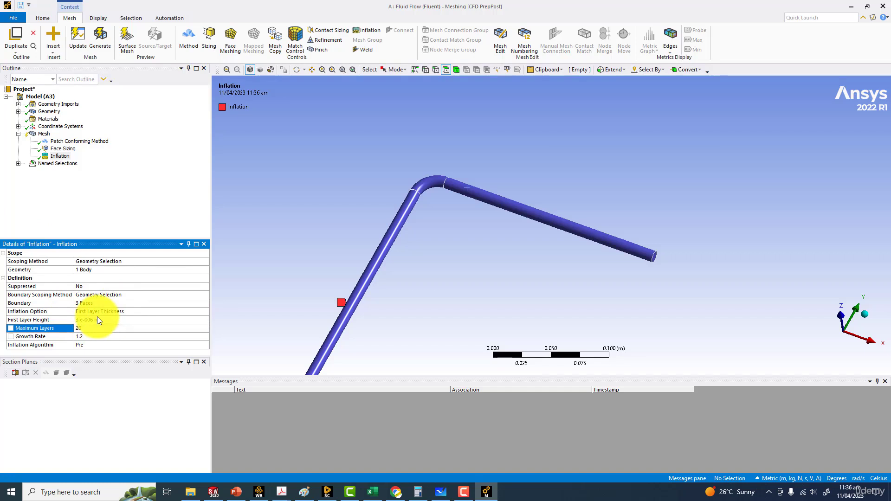
Add a second face sizing scoped to the two circular end faces of the pipe
left_click(275, 261)
middle_click_drag(260, 208, 255, 173)
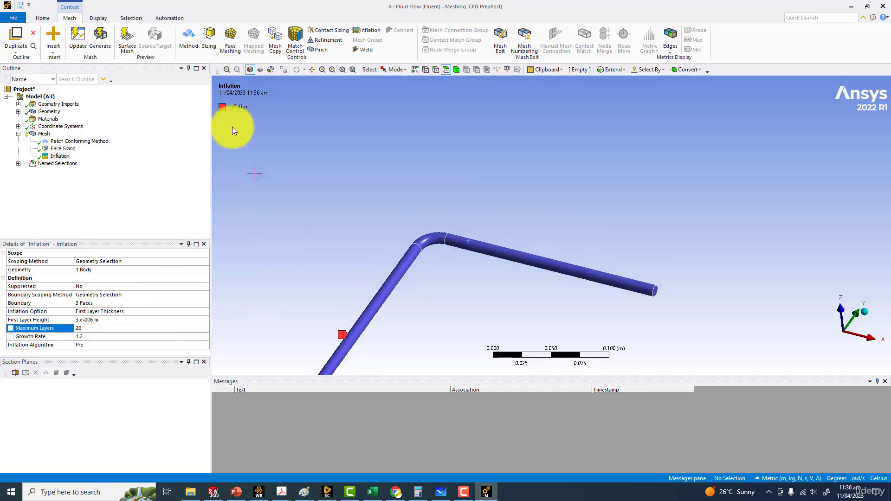
left_click(210, 36)
scroll(729, 299, "up", 4)
scroll(708, 298, "up", 3)
middle_click_drag(708, 298, 399, 141, "ctrl")
scroll(471, 196, "up", 4)
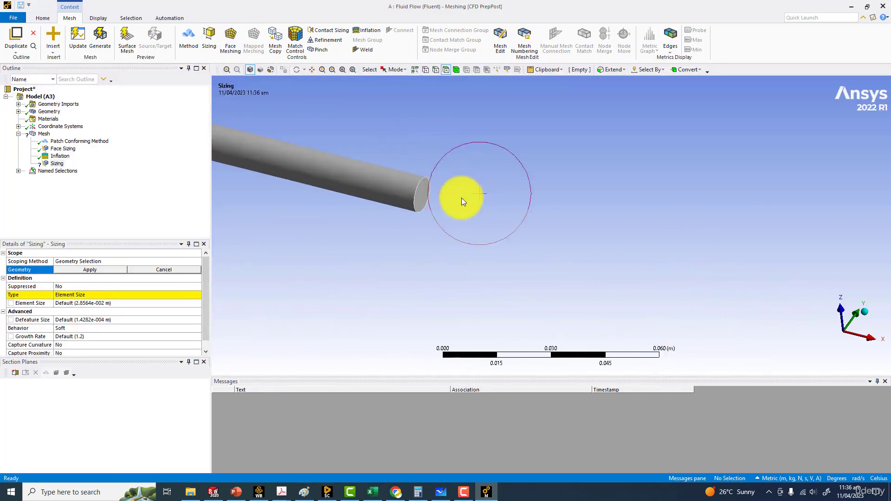
scroll(429, 195, "up", 3)
middle_click_drag(429, 198, 396, 189, "ctrl")
left_click(383, 185)
middle_click_drag(253, 144, 485, 195, "ctrl")
scroll(380, 208, "down", 8)
middle_click_drag(358, 238, 397, 207)
scroll(364, 220, "up", 4)
middle_click_drag(322, 211, 561, 270, "ctrl")
scroll(333, 232, "up", 3)
middle_click_drag(333, 232, 286, 230, "ctrl")
left_click(284, 229, "ctrl")
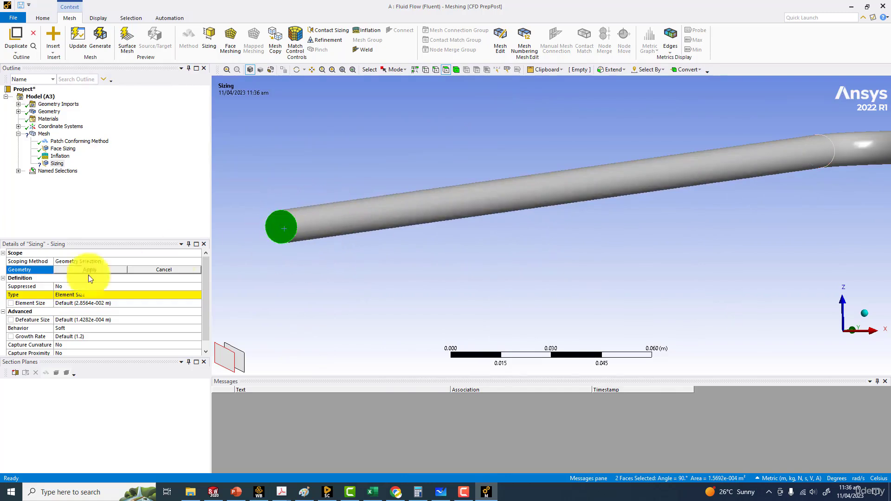
left_click(75, 272)
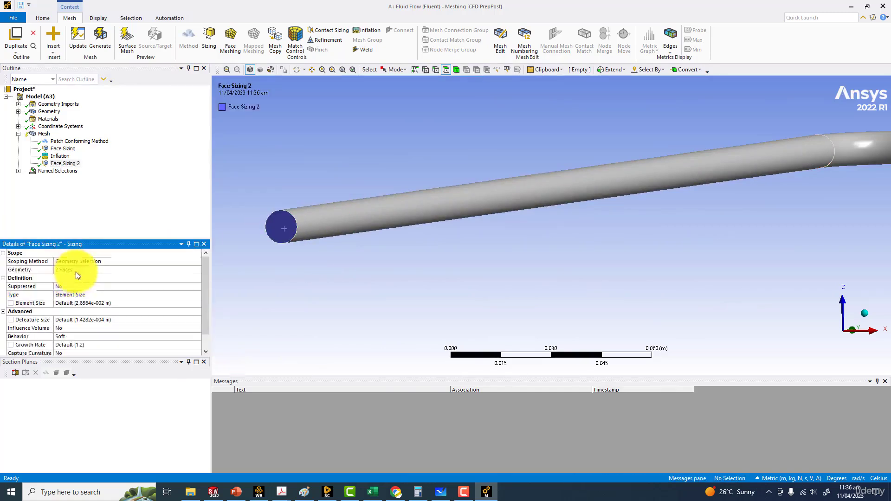
Set the element size of the end-face sizing to 0.0007 m
left_click(95, 303)
type("0.00")
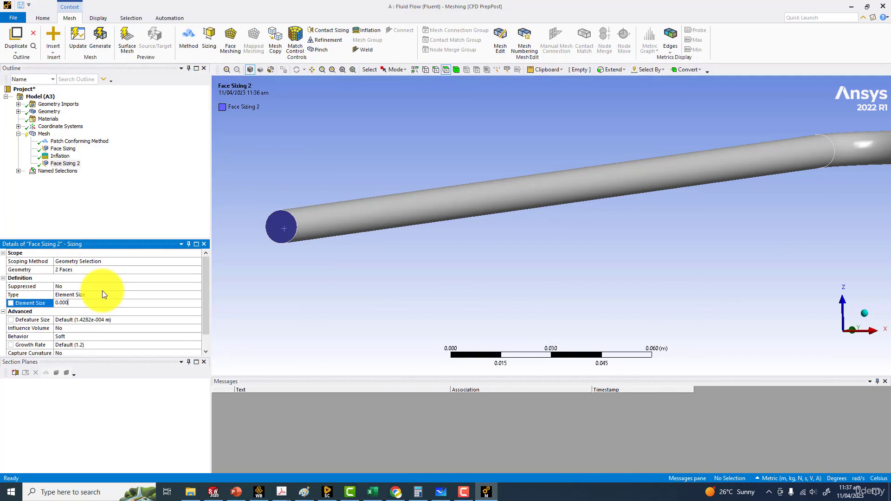
type("07")
key("Return")
left_click(89, 302)
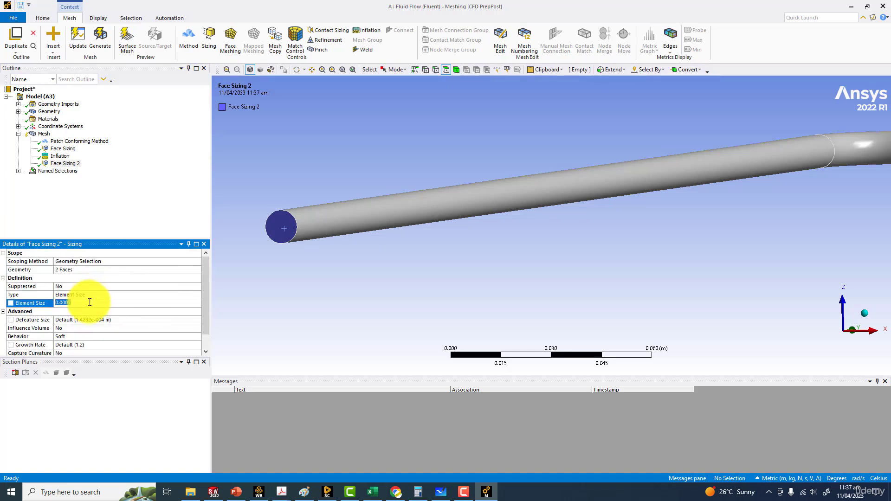
left_click(344, 307)
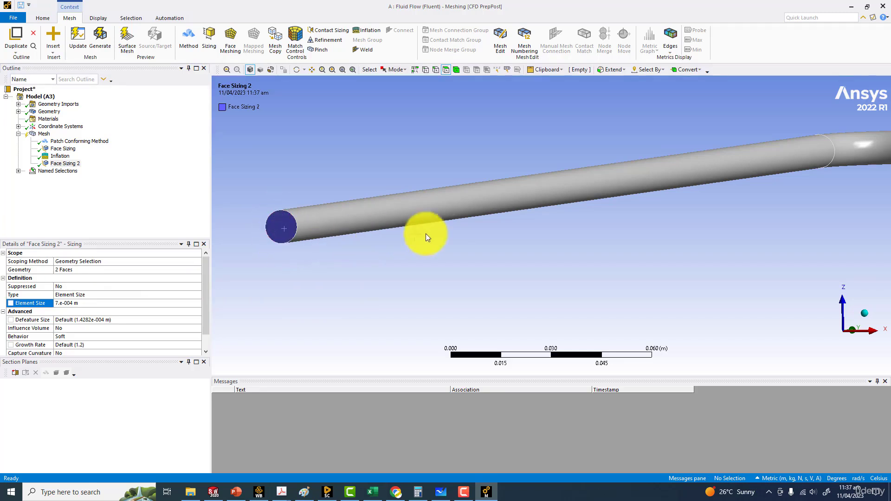
Set the global mesh element size to 0.002 m
middle_click_drag(378, 268, 386, 272)
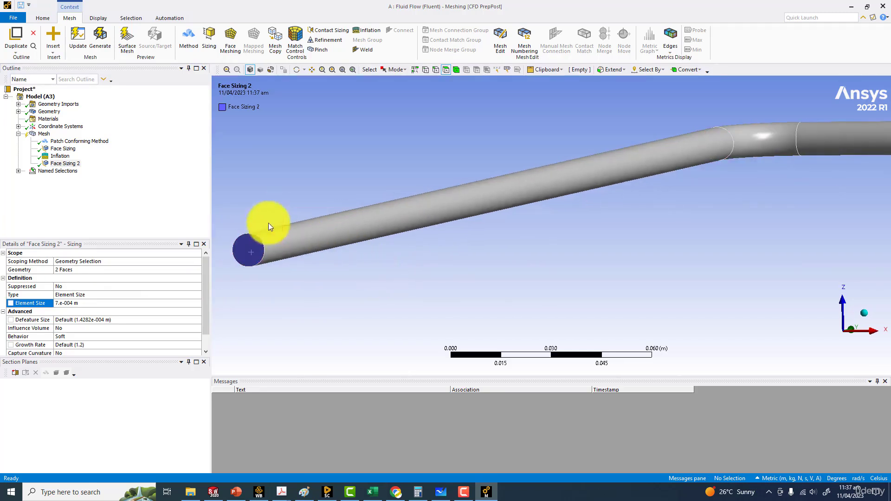
left_click(44, 134)
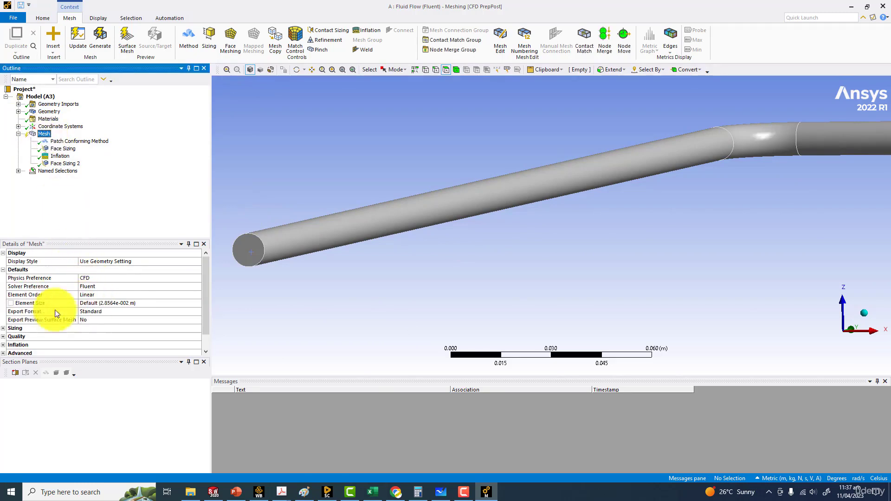
left_click(126, 305)
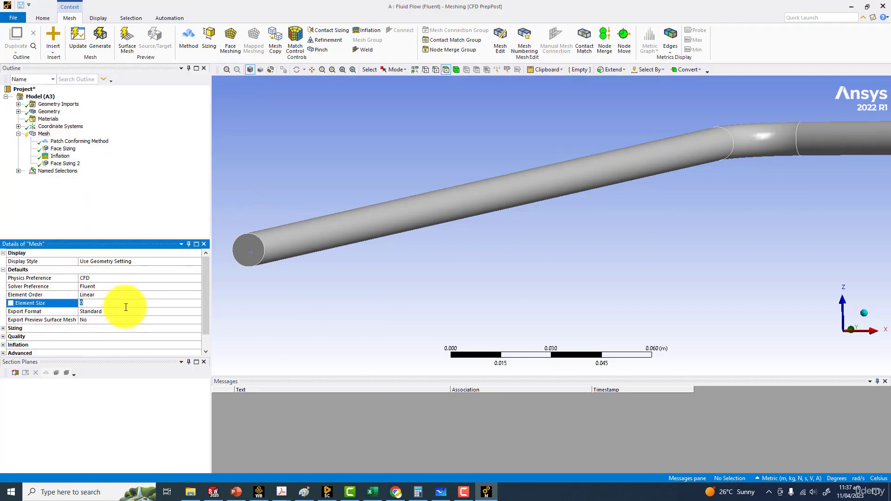
type("0.002")
key("Return")
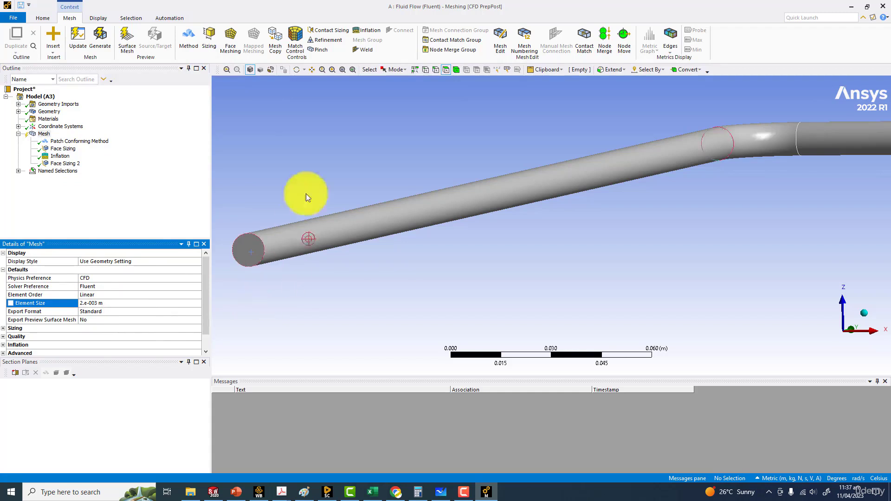
Insert a new local coordinate system under the model's Coordinate Systems
middle_click_drag(325, 154, 458, 268)
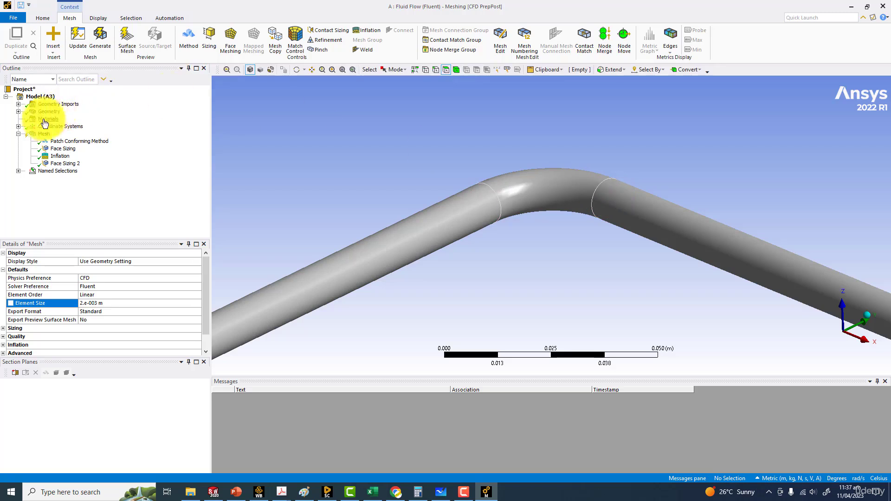
left_click(18, 126)
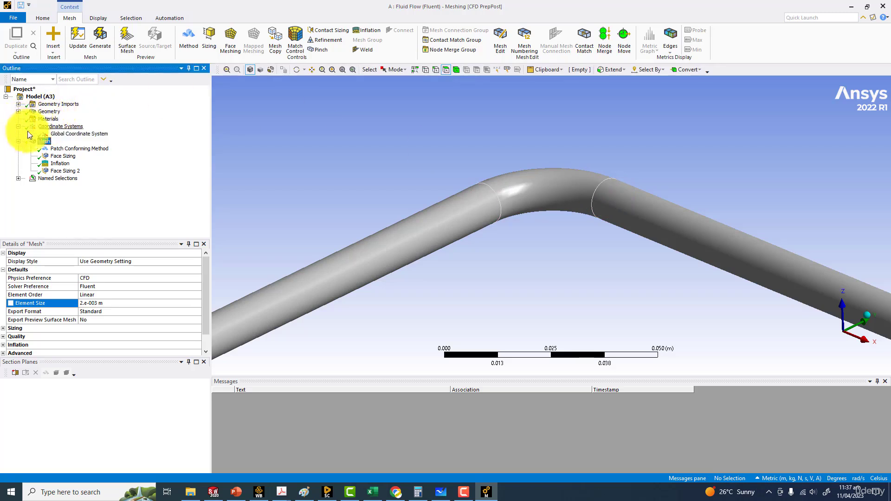
left_click(78, 135)
right_click(65, 127)
mouse_move(83, 132)
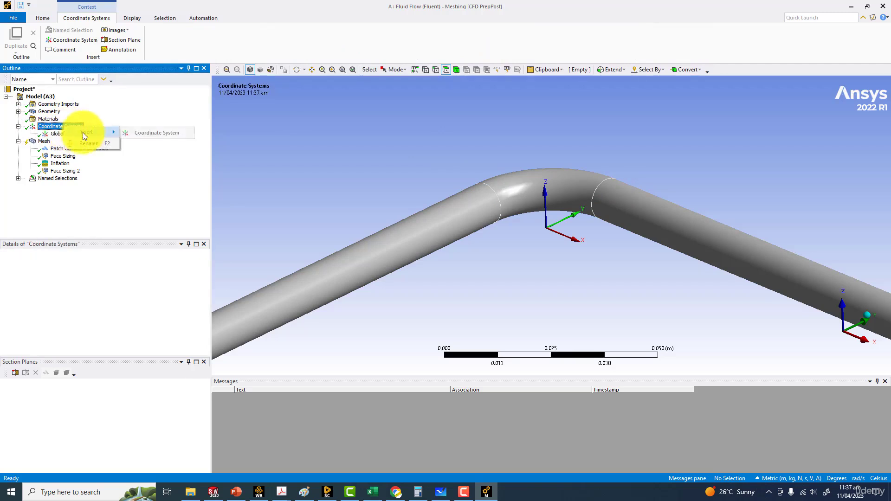
left_click(139, 132)
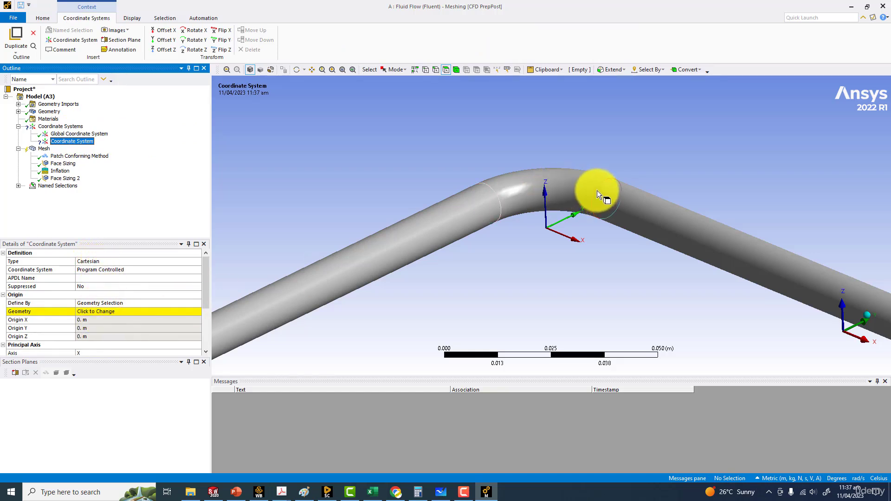
Place the new coordinate system's origin on the circular edge where the bend meets the straight pipe leg running along X
left_click(582, 190)
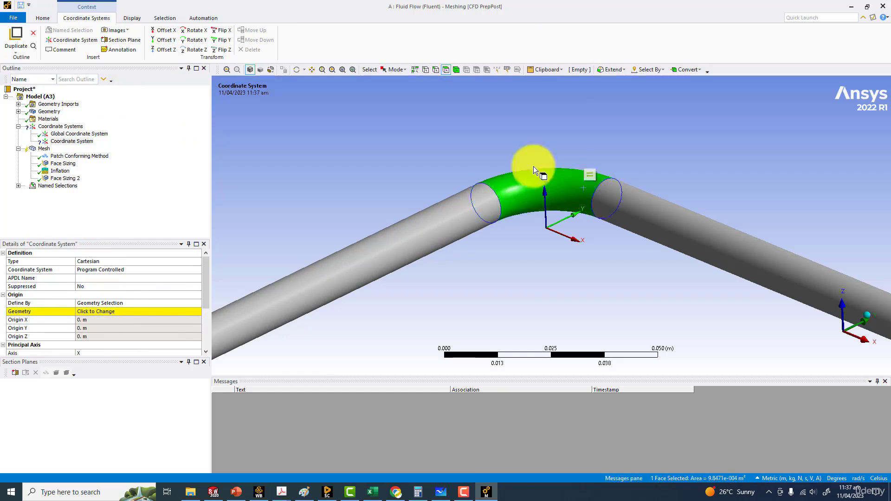
left_click(442, 69)
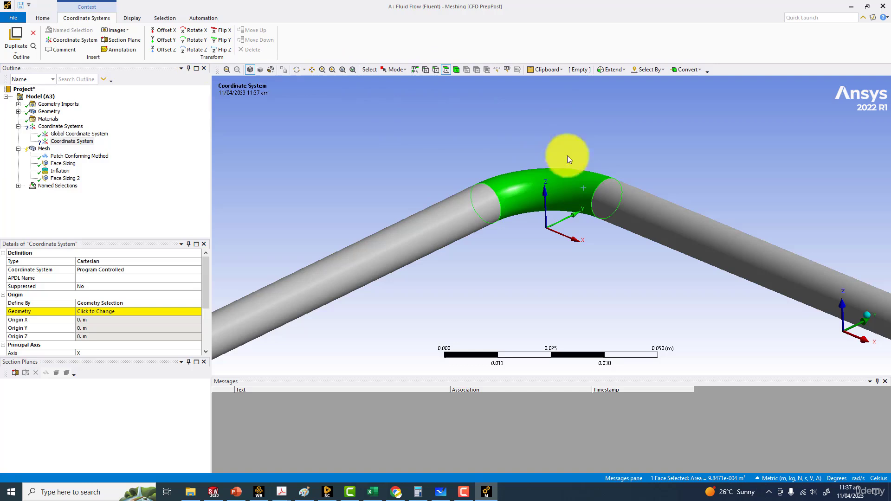
left_click(599, 185)
left_click(617, 143)
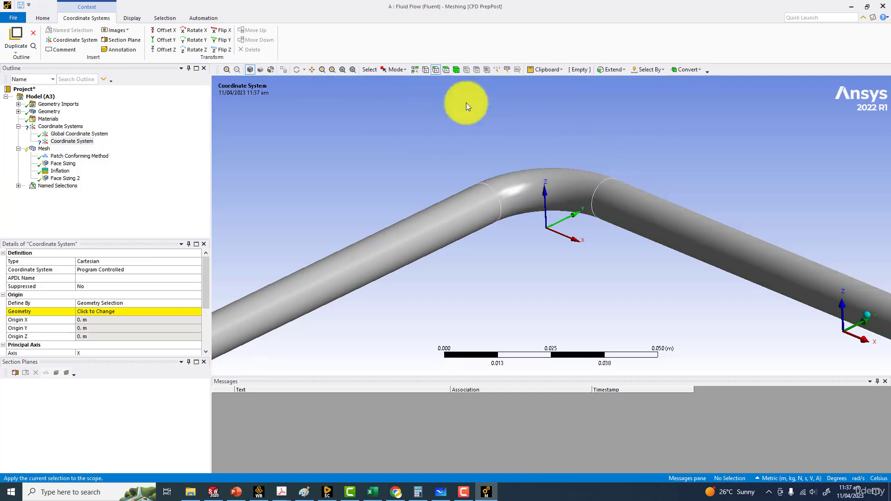
left_click(599, 188)
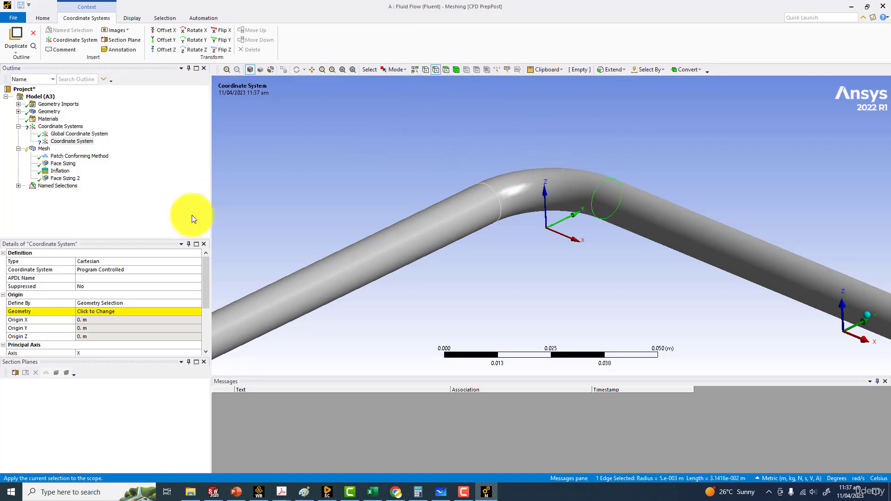
left_click(91, 309)
left_click(93, 311)
left_click(137, 302)
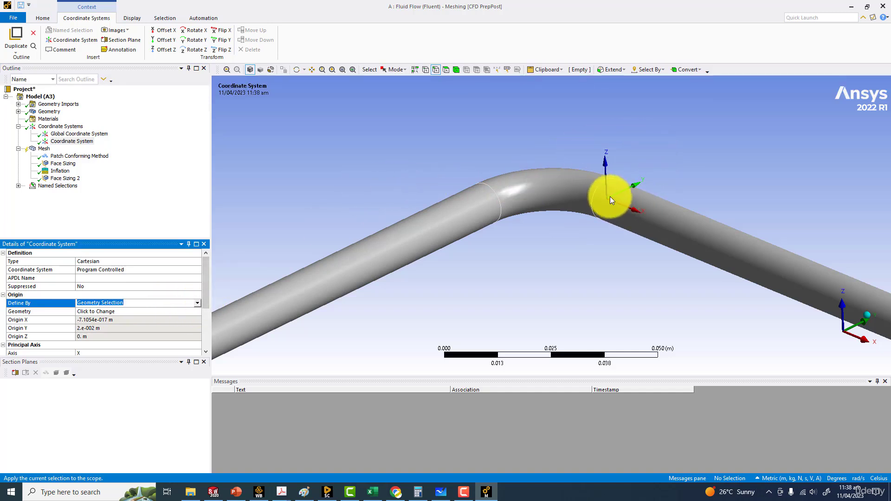
Define the coordinate system's origin by Global Coordinates and set Origin X to 0.01 m
scroll(537, 178, "up", 2)
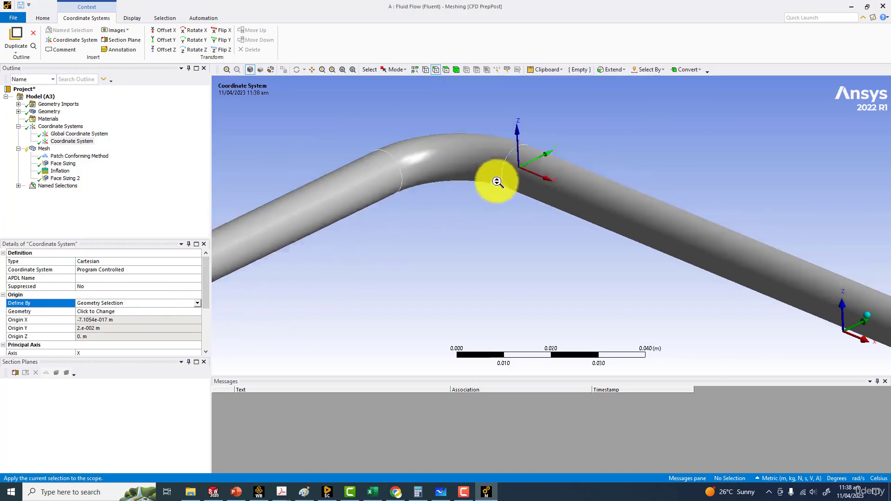
scroll(498, 182, "down", 1)
left_click(199, 303)
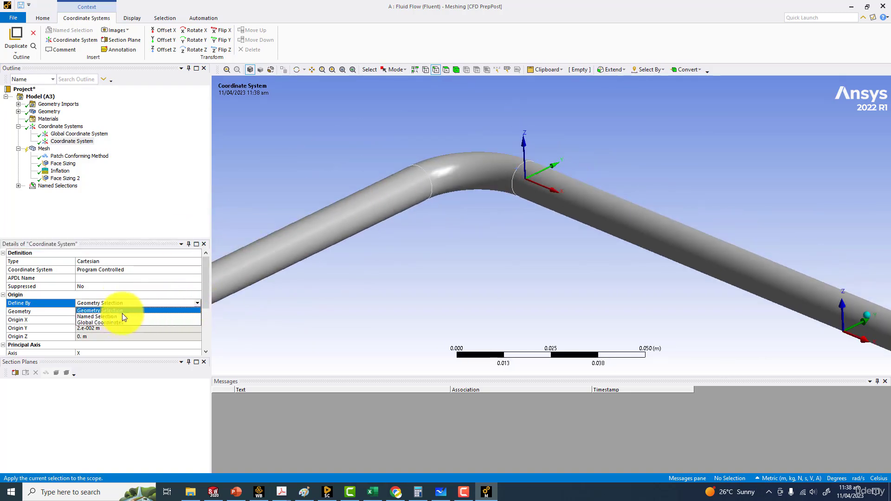
left_click(107, 323)
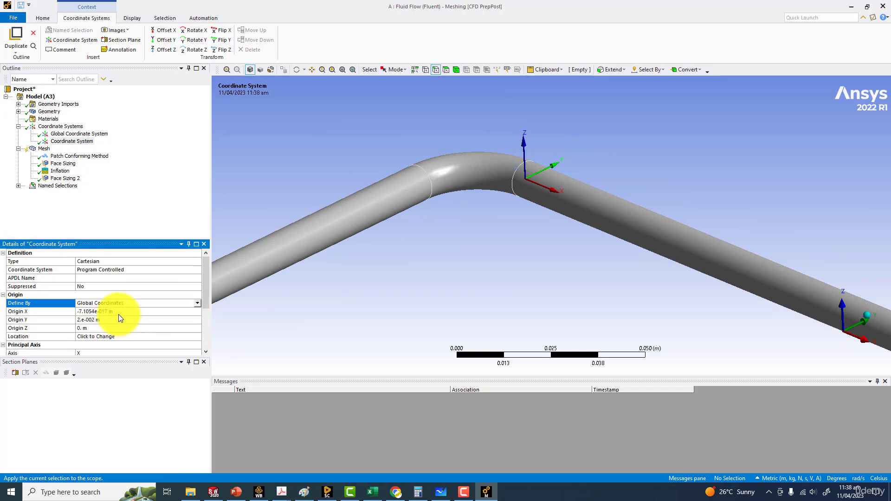
left_click(119, 311)
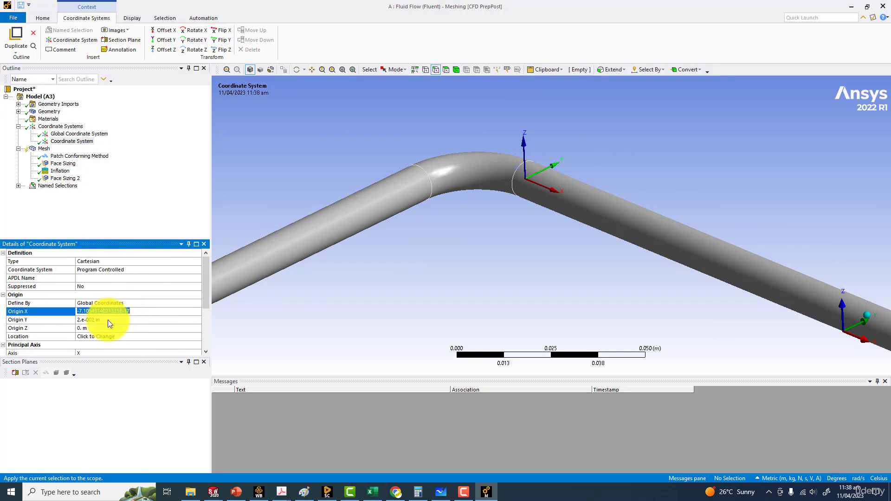
left_click(107, 319)
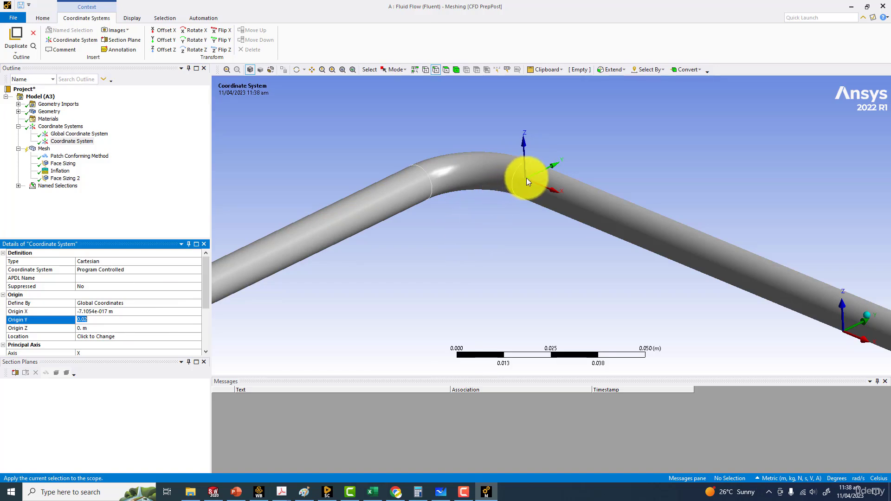
left_click(119, 311)
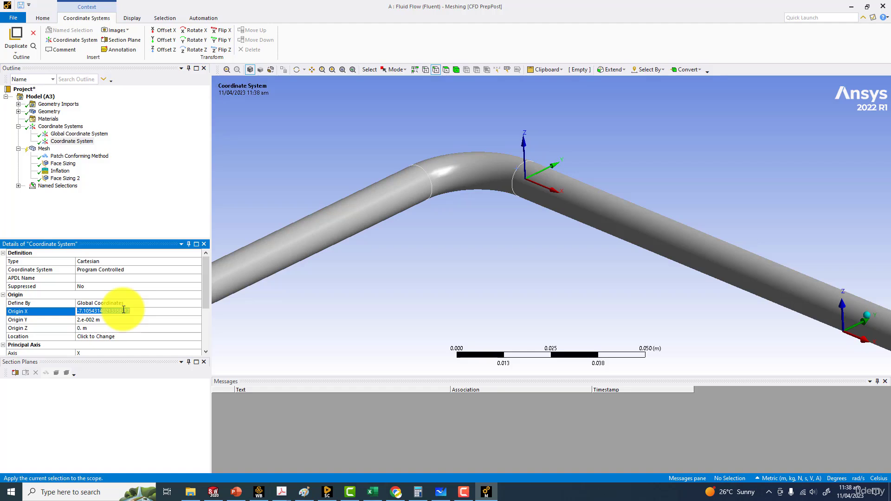
type("0.01")
key("Return")
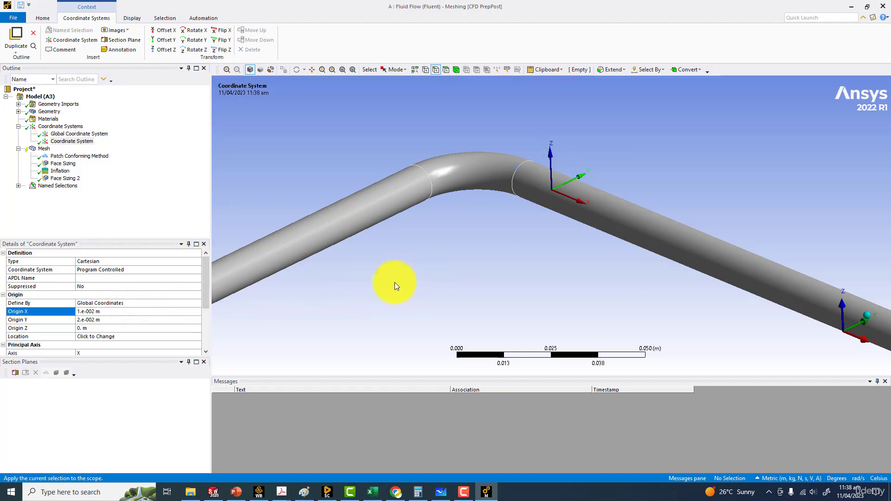
Insert a second coordinate system with its origin on the circular edge where the bend meets the straight leg running along Y
right_click(58, 127)
mouse_move(91, 133)
left_click(137, 133)
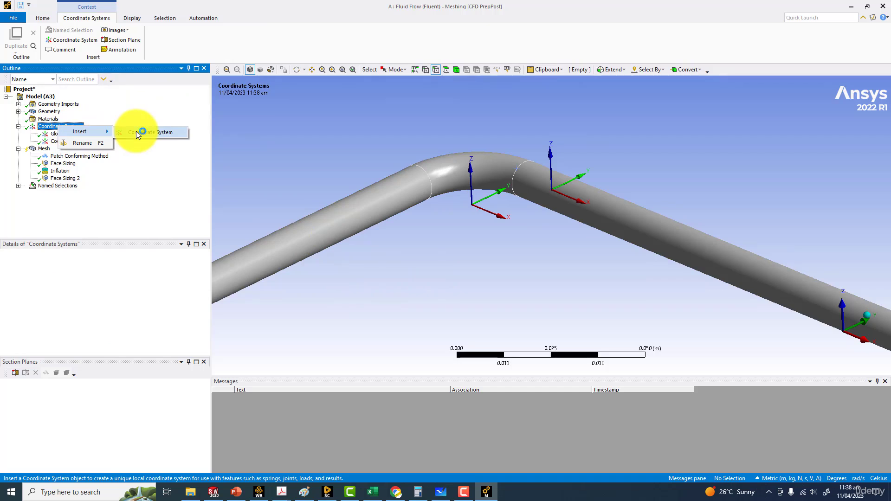
left_click(427, 177)
left_click(107, 312)
left_click(107, 311)
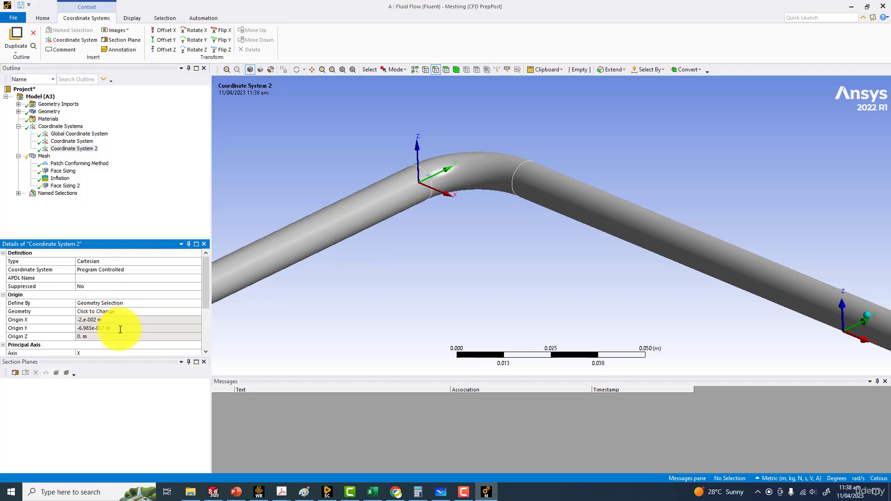
Define the second coordinate system's origin by Global Coordinates and set Origin Y to -0.01 m
left_click(121, 327)
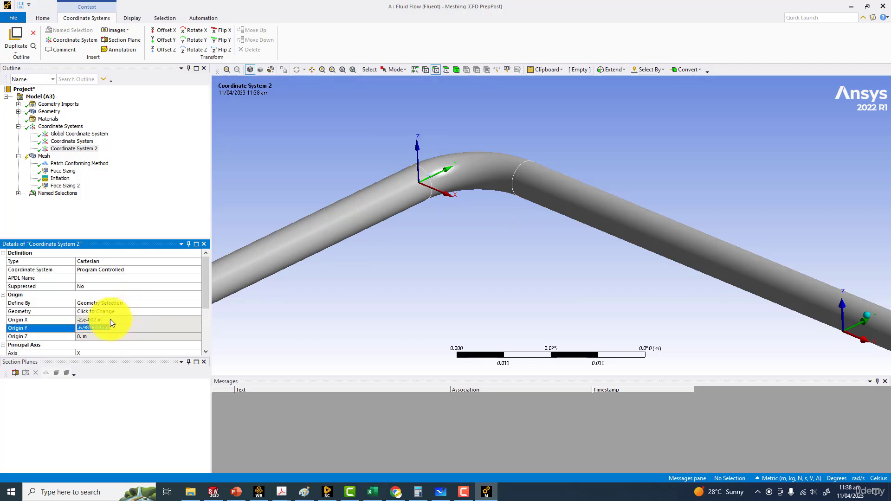
left_click(90, 319)
left_click(134, 312)
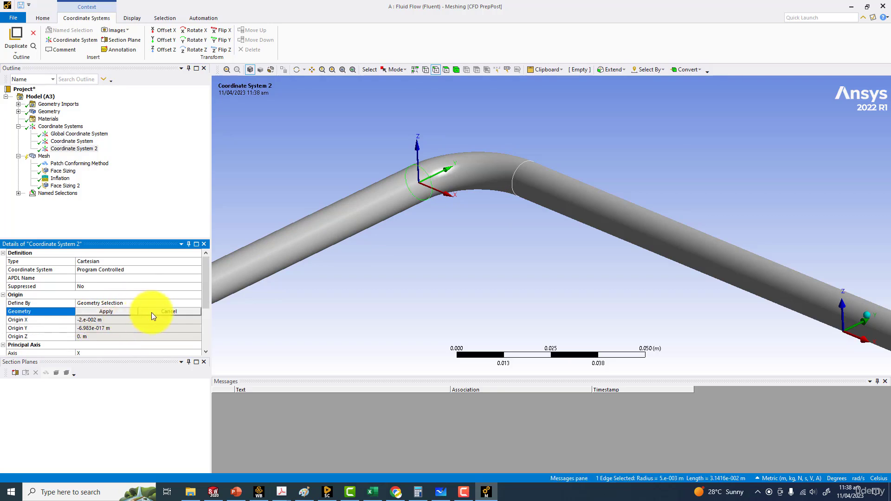
left_click(171, 303)
left_click(197, 304)
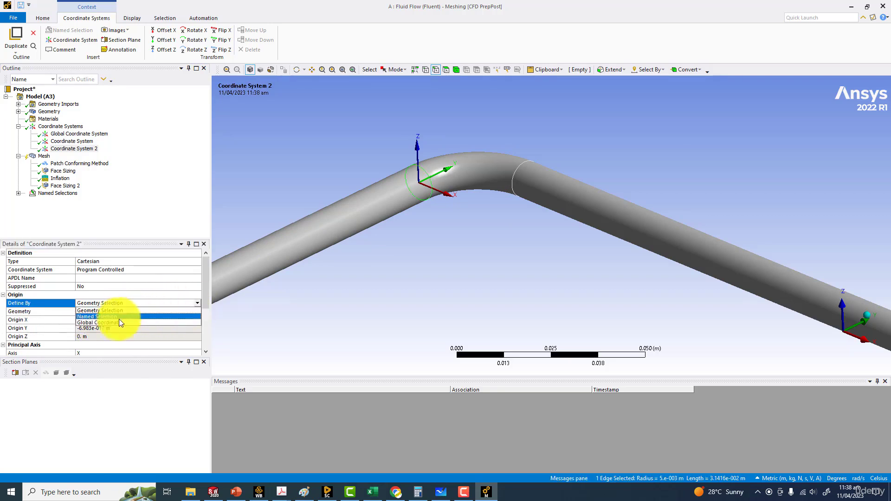
left_click(114, 319)
left_click(103, 312)
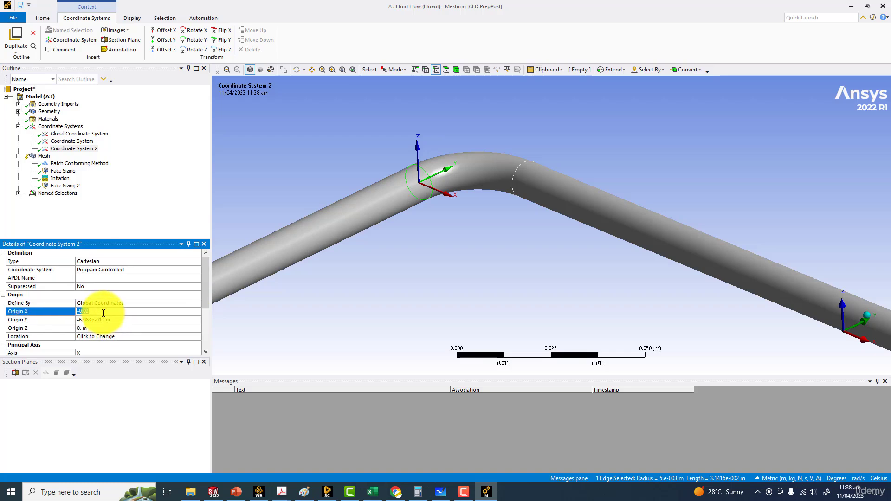
left_click(109, 321)
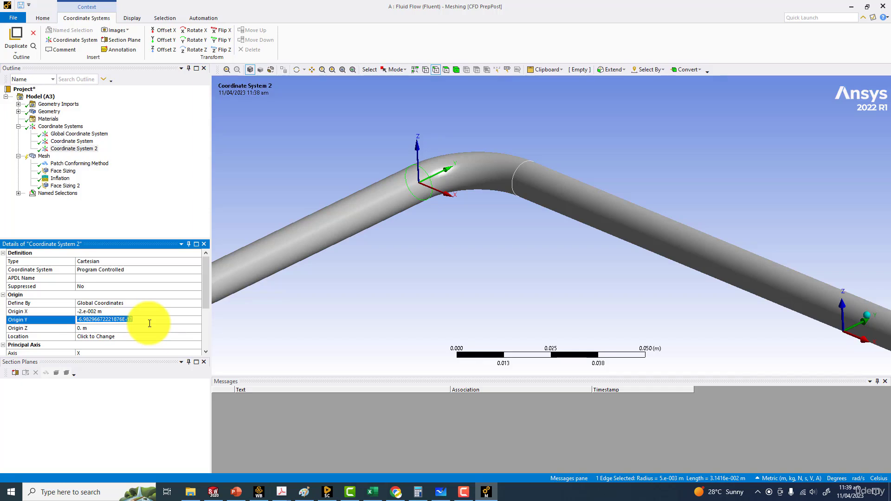
type("-0.01")
key("Return")
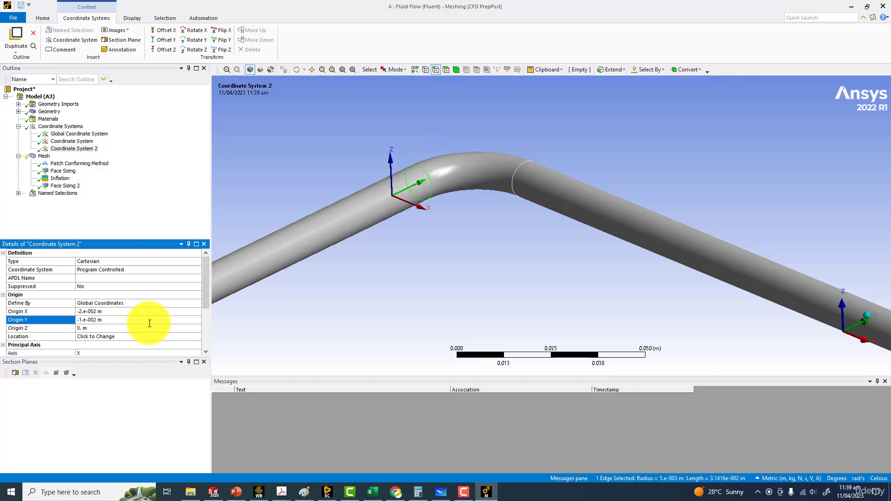
left_click(435, 293)
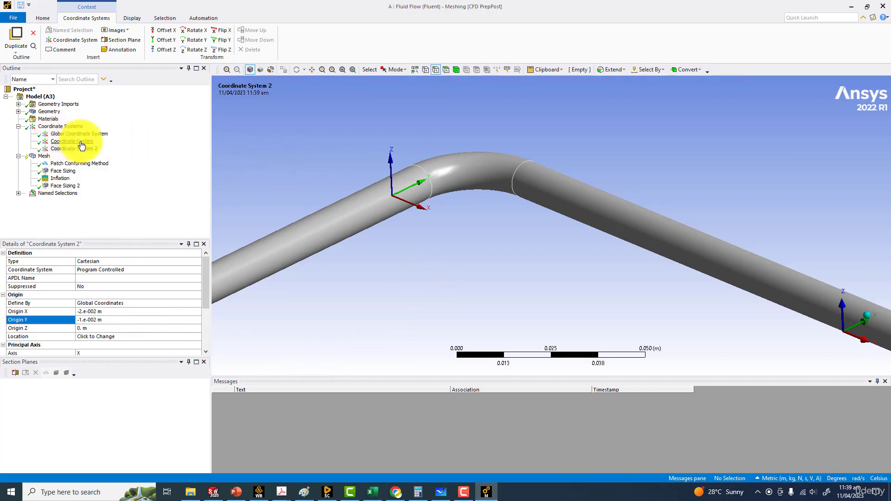
Add a mesh sizing scoped to the whole pipe body
right_click(50, 161)
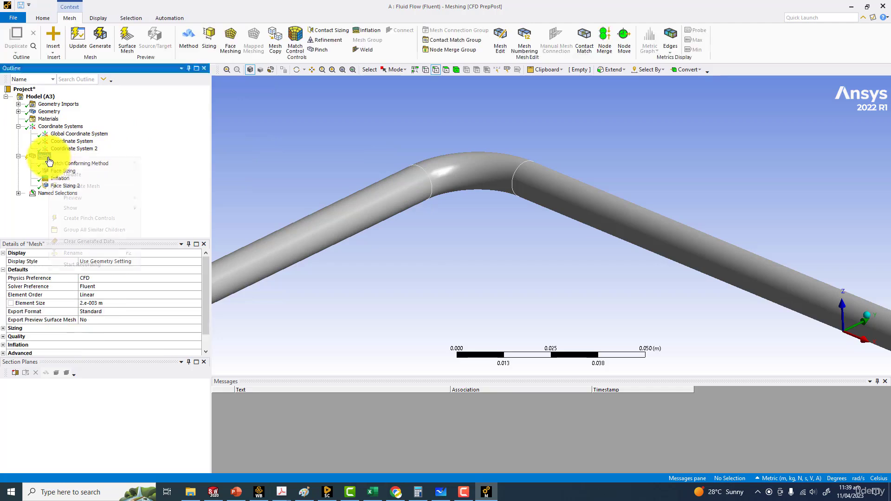
mouse_move(111, 163)
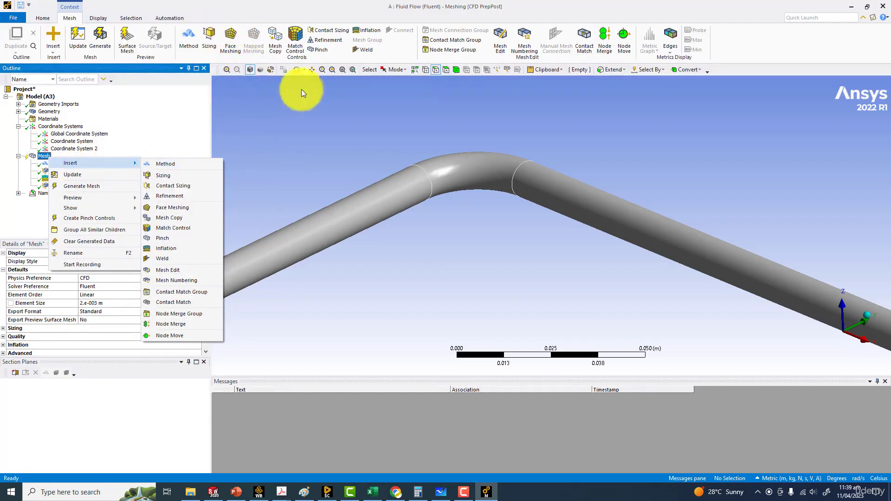
left_click(457, 71)
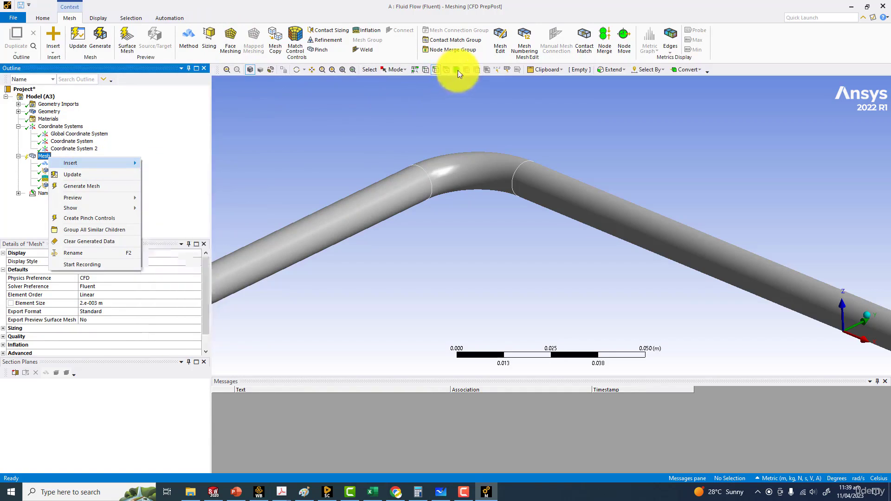
left_click(214, 37)
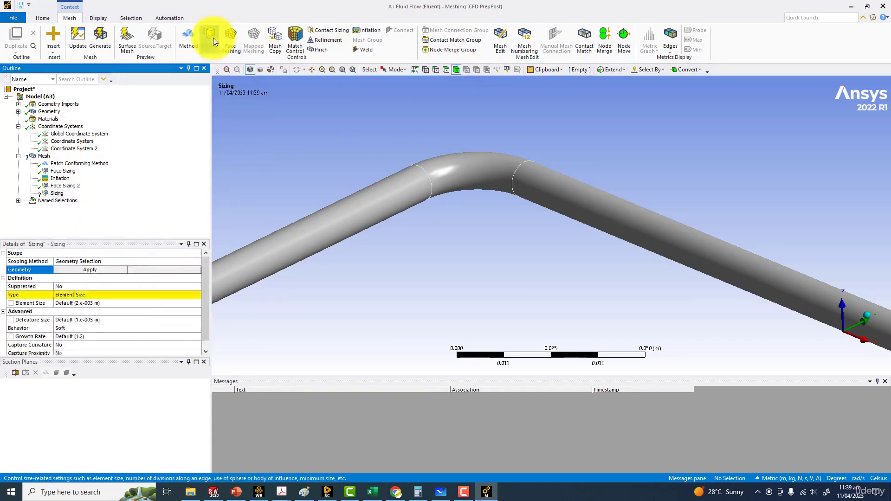
left_click(435, 188)
left_click(90, 271)
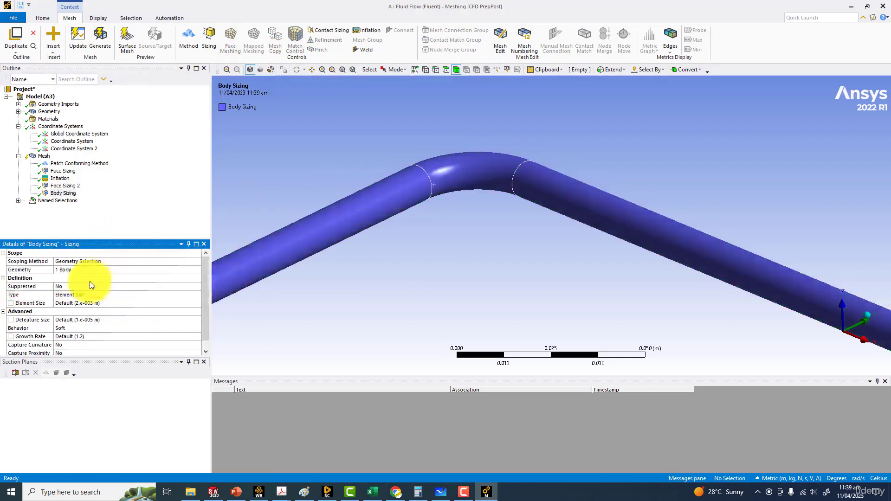
Set the body sizing type to Sphere of Influence, centred on the first local coordinate system ("Coordinate System")
left_click(88, 295)
left_click(197, 295)
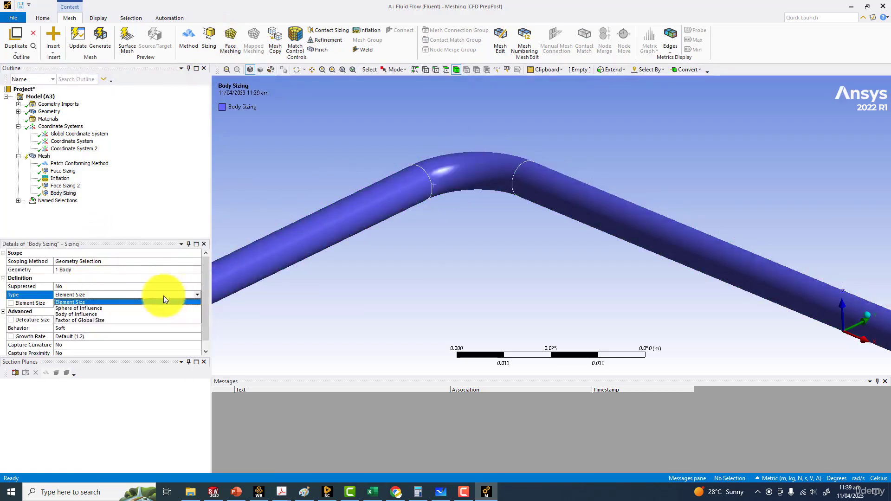
left_click(83, 308)
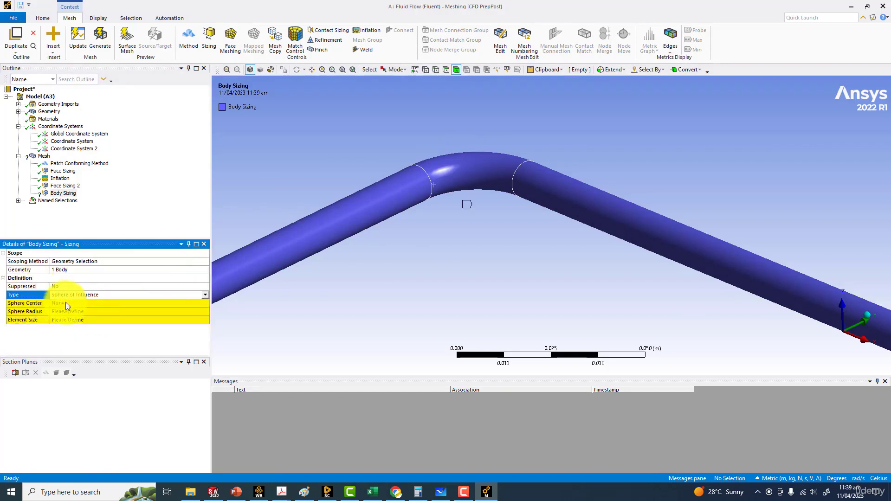
left_click(69, 304)
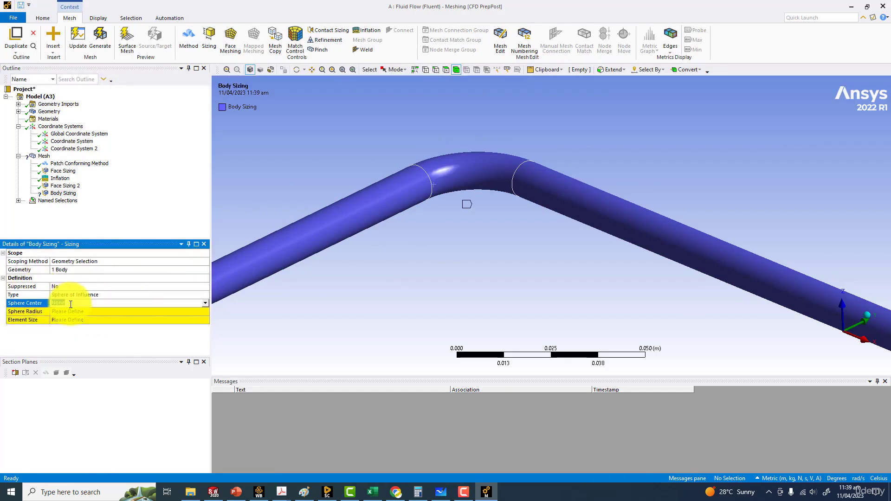
left_click(205, 303)
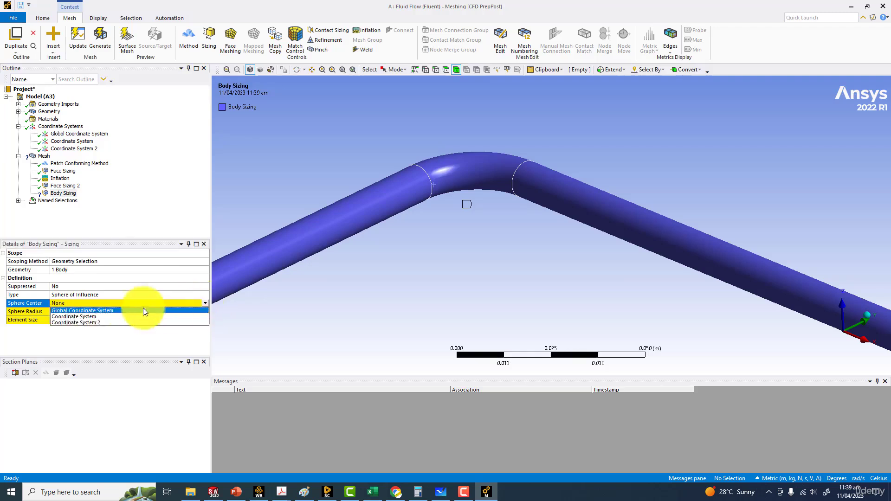
left_click(74, 316)
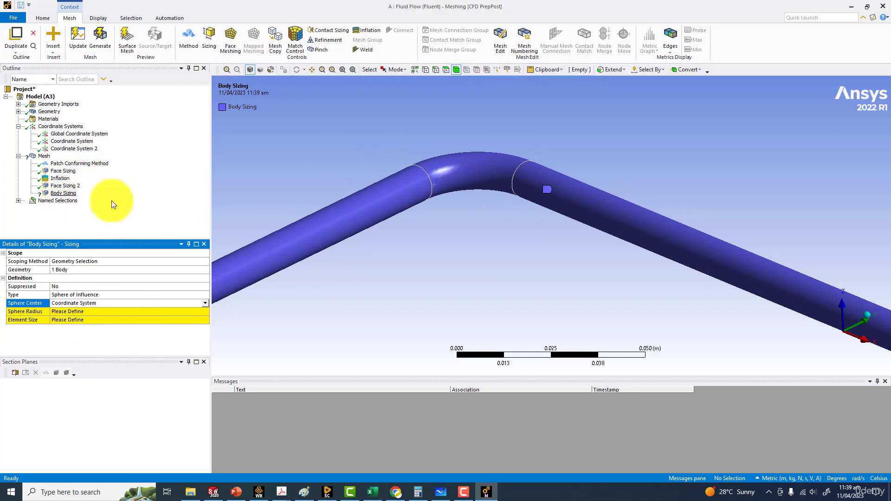
Set the first body sizing's sphere radius to 0.02 m and its element size to 0.0007 m
left_click(66, 312)
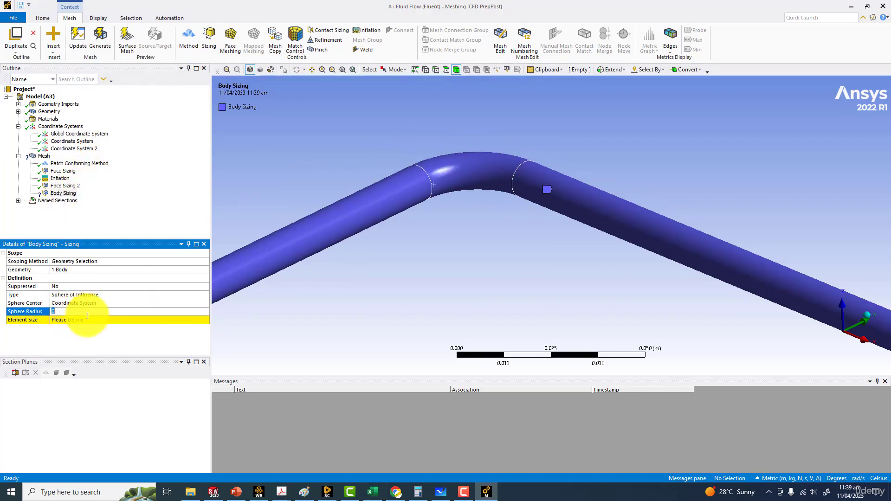
type("0.02")
key("Return")
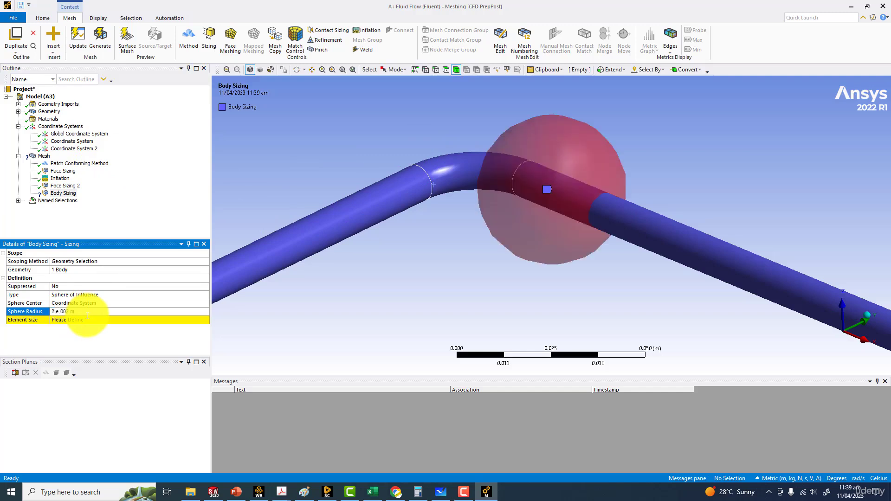
left_click(66, 320)
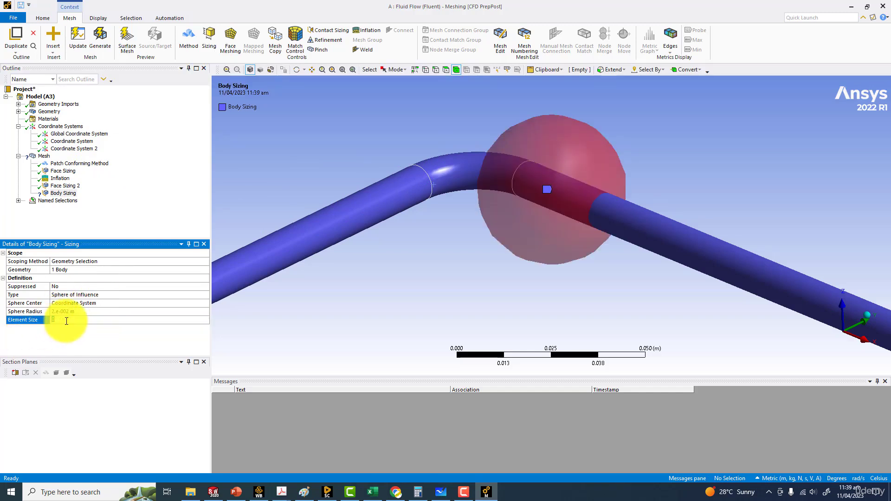
type("0.0007")
key("Return")
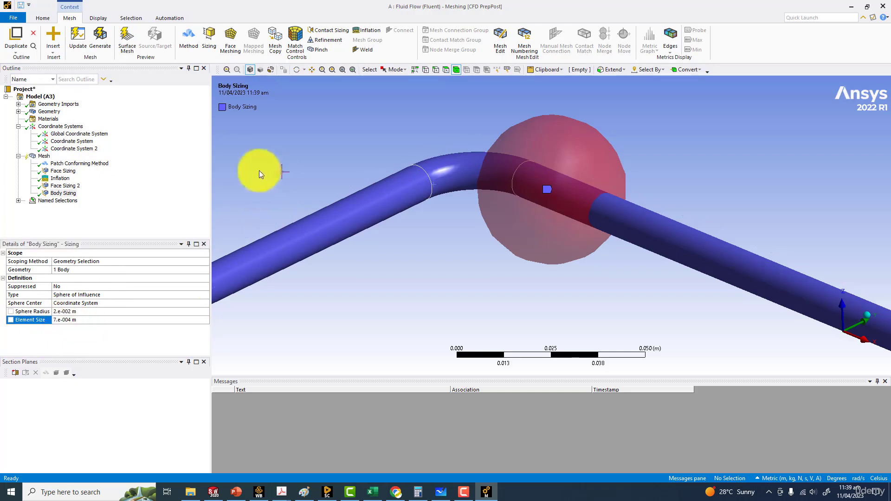
Add a second mesh sizing scoped to the whole pipe body
left_click(45, 156)
right_click(46, 155)
mouse_move(67, 159)
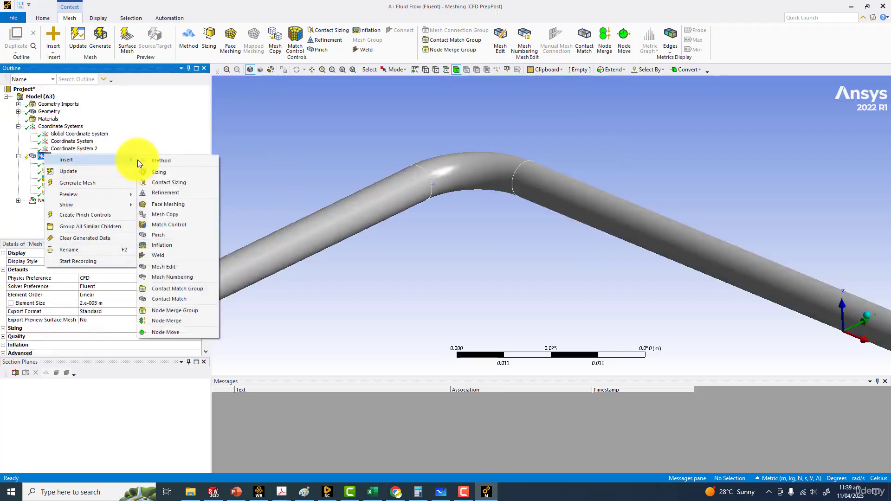
left_click(162, 170)
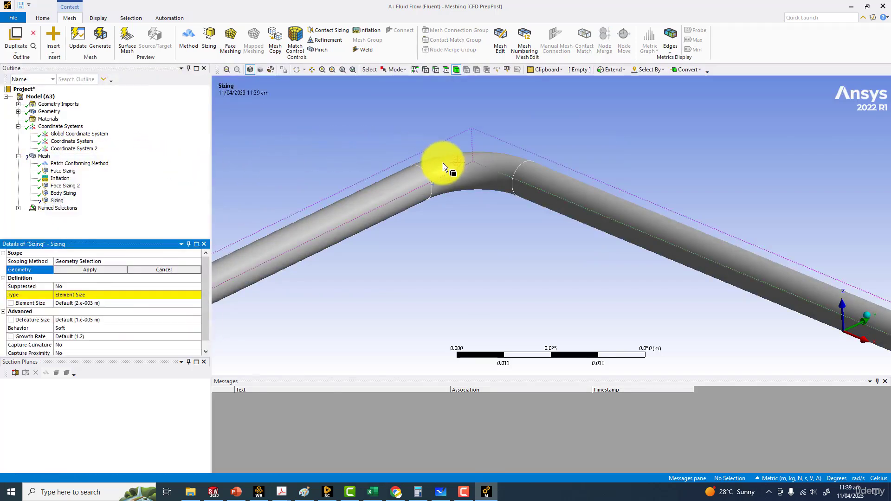
left_click(443, 163)
left_click(109, 269)
Set the second body sizing's type to Sphere of Influence, centred on Coordinate System 2
left_click(88, 295)
left_click(197, 294)
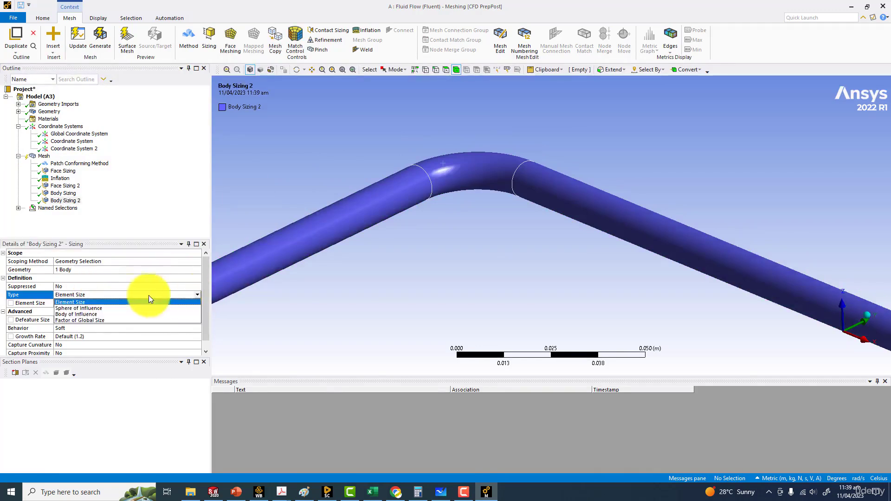
left_click(79, 309)
left_click(65, 303)
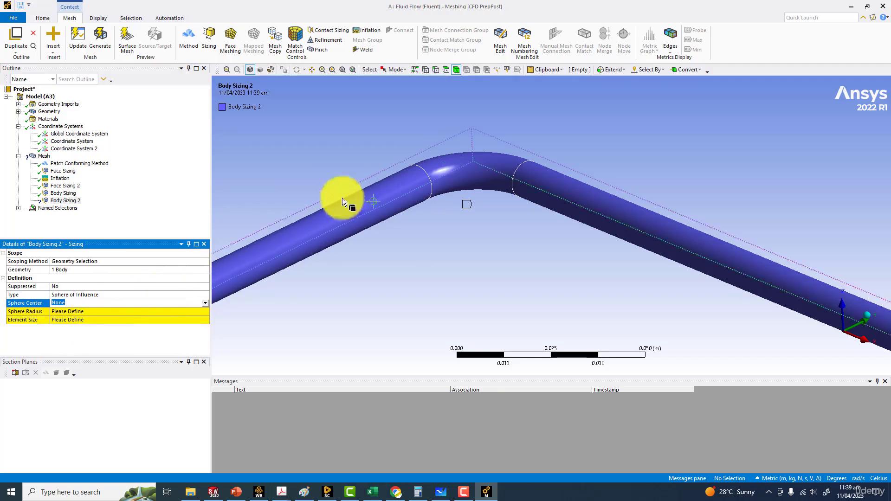
left_click(205, 303)
left_click(79, 324)
Try a sphere radius of 0.01 m for the second body sizing
left_click(71, 312)
type("0.01")
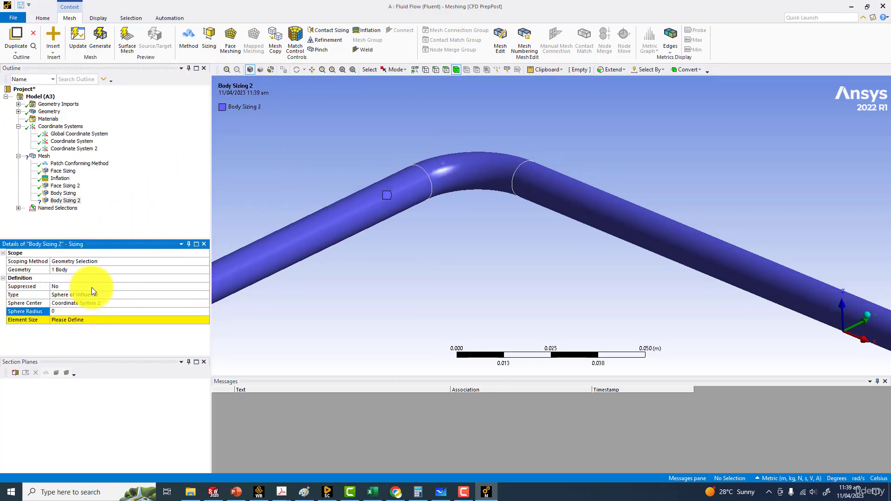
key("Return")
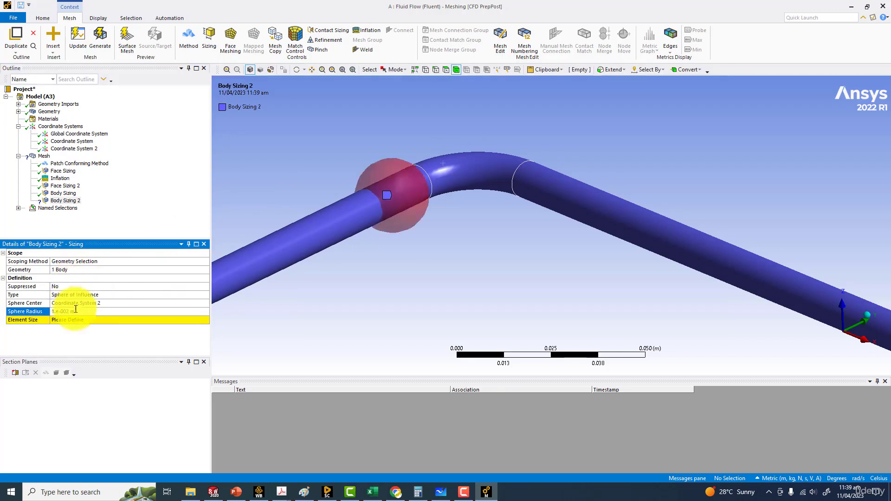
Set the second body sizing's sphere radius to 0.02 m and its element size to 0.0007 m
left_click(82, 320)
type(".")
left_click(95, 309)
type("0.02")
key("Return")
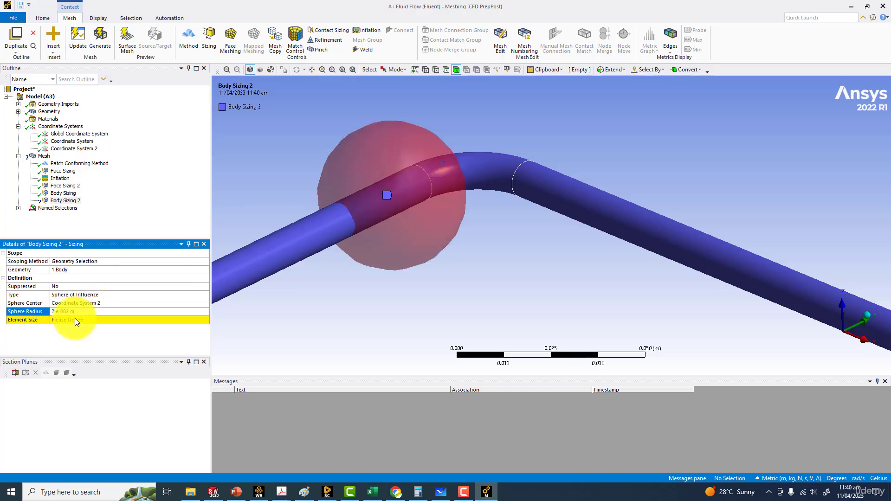
left_click(77, 319)
type(".0007")
key("Return")
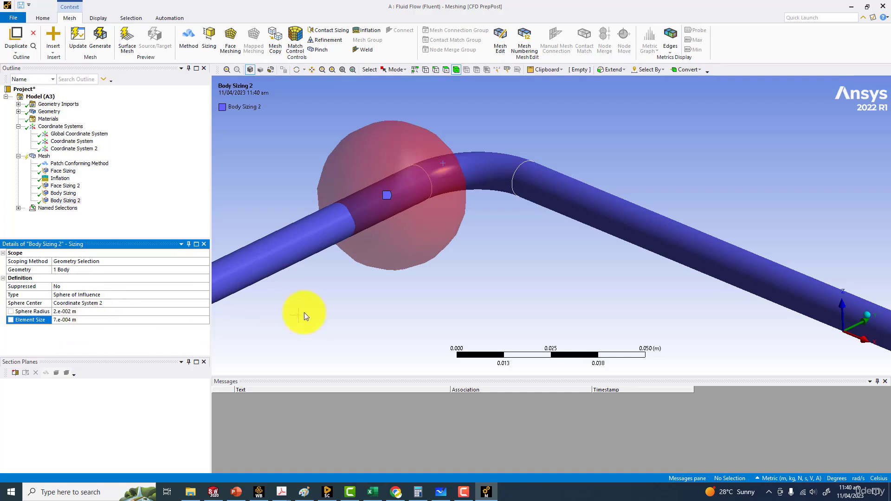
Compare both spheres of influence and set Coordinate System 2's Origin Y to -0.005 m
left_click(65, 194, "ctrl")
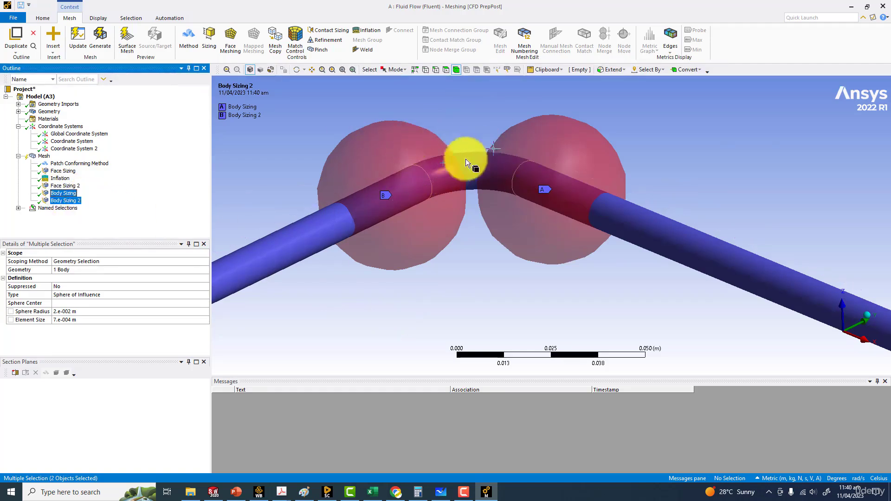
left_click(72, 149)
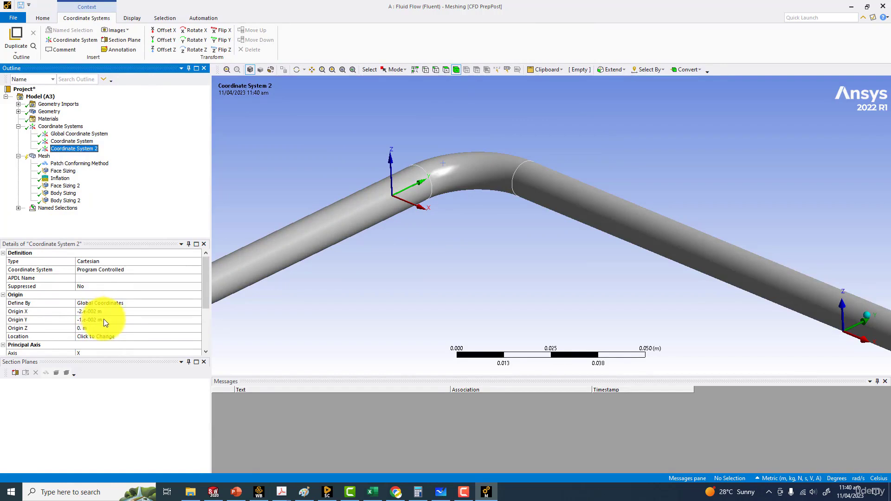
left_click(104, 320)
type("-0.01")
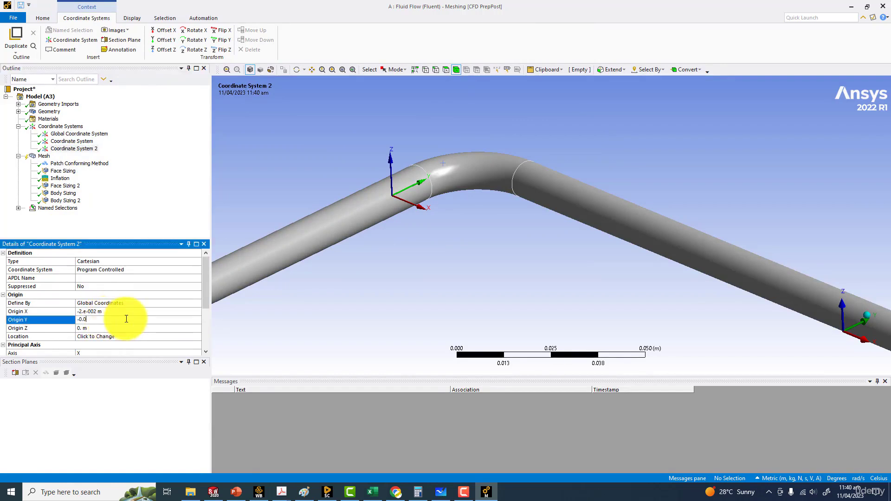
key("Return")
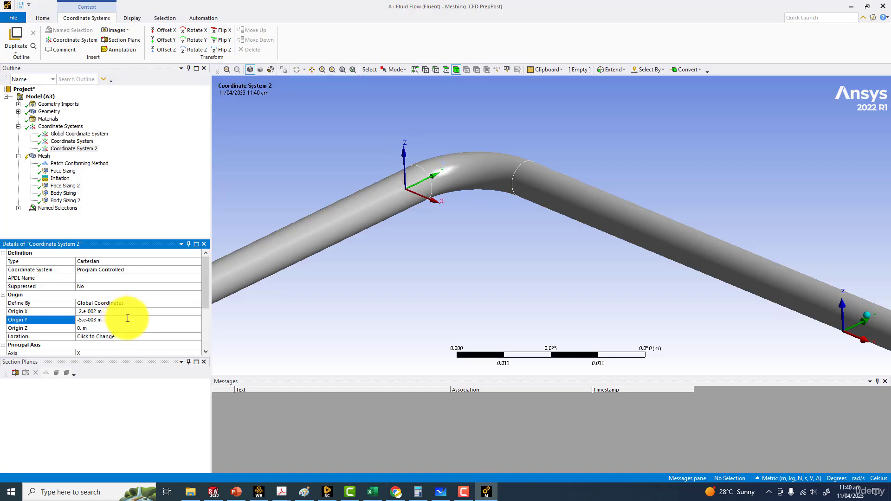
Set the first local coordinate system's Origin X to 0.005 m and display both spheres of influence together
left_click(67, 187)
left_click(63, 194)
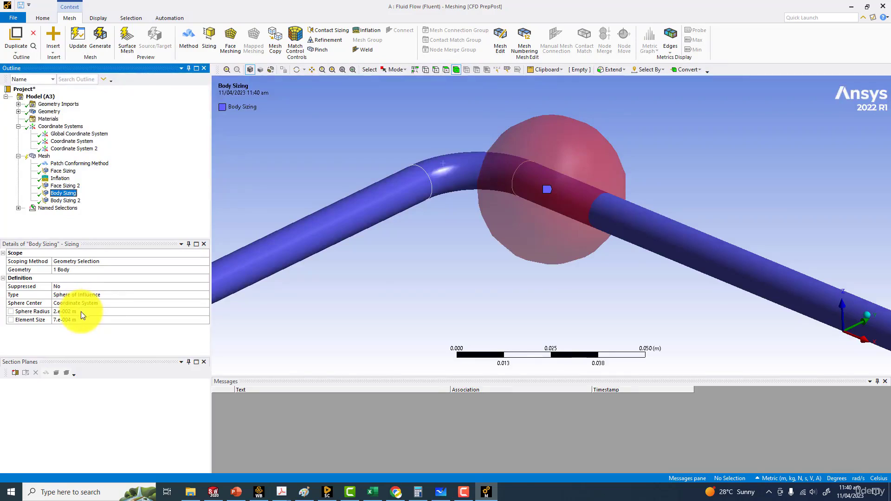
left_click(75, 148)
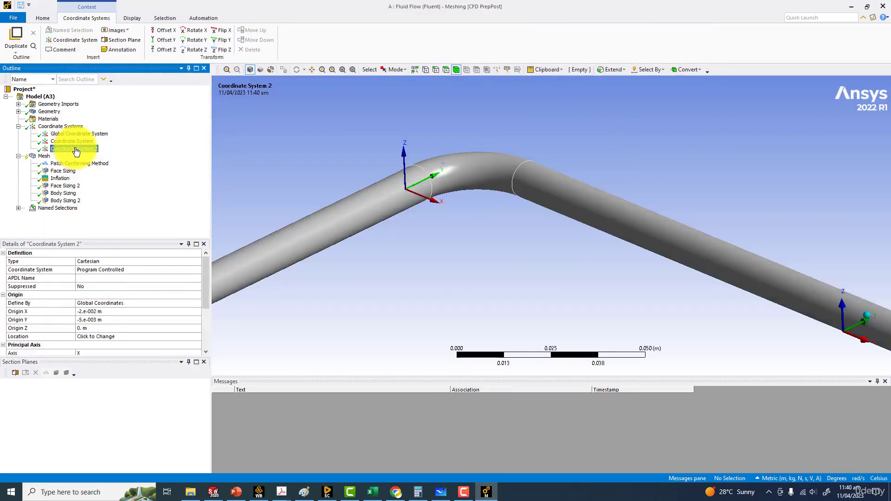
left_click(78, 142)
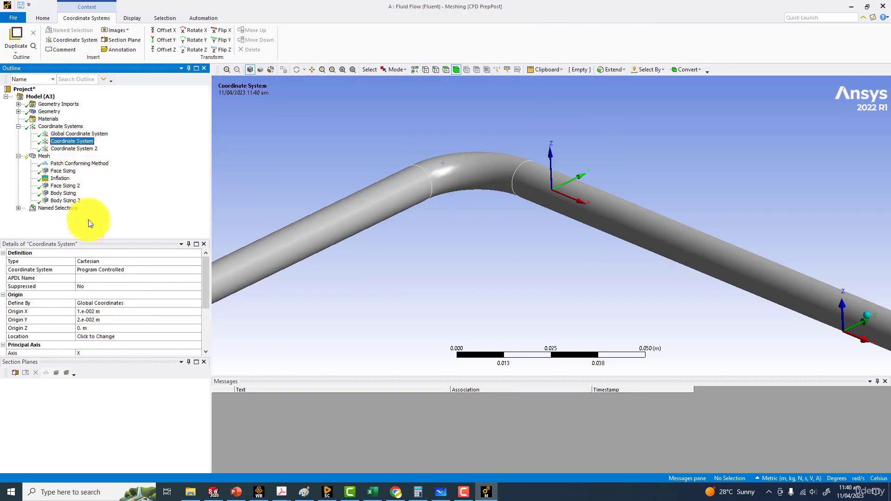
left_click(111, 310)
type("0.005")
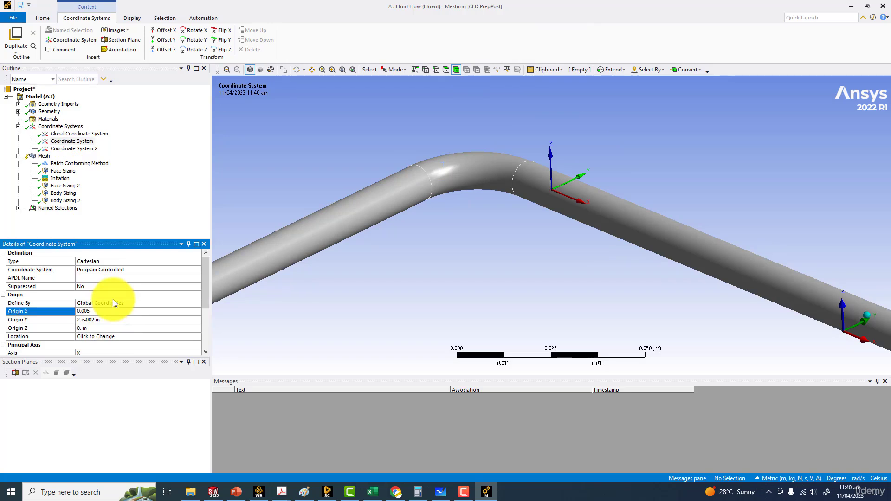
key("Return")
left_click(68, 187)
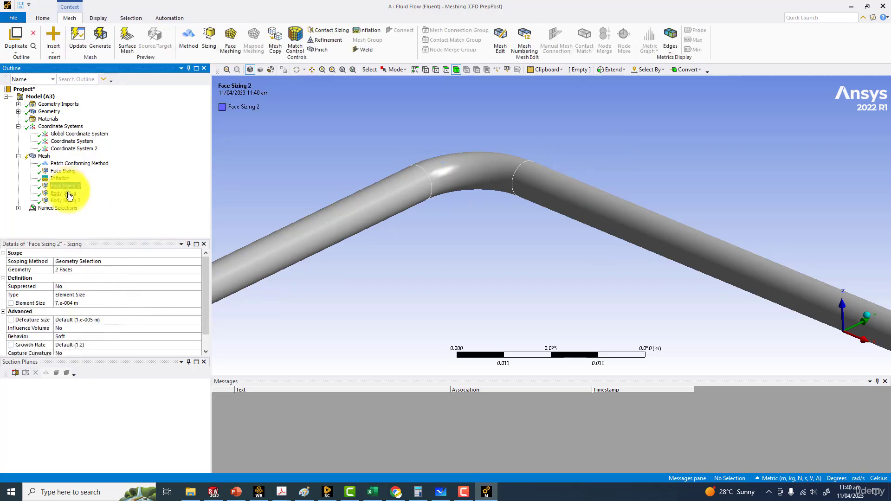
left_click(67, 193)
left_click(67, 201, "ctrl")
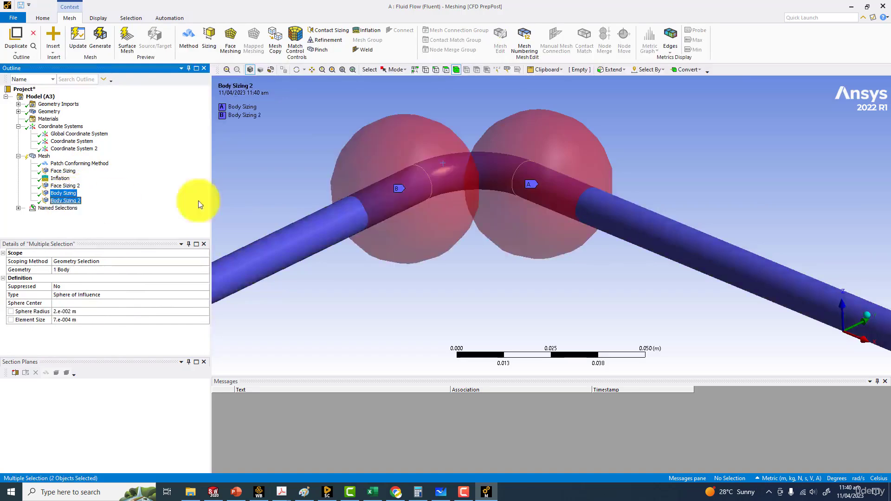
middle_click_drag(408, 175, 368, 224)
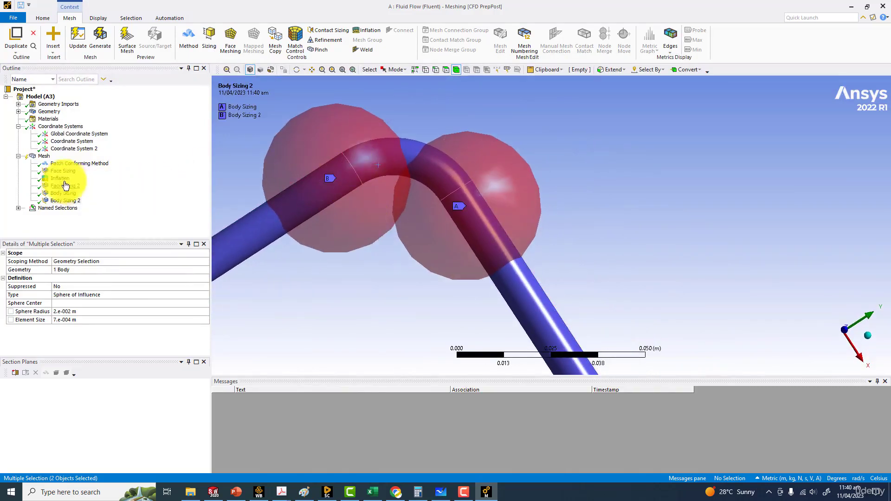
Set Origin X of the first local coordinate system and Origin Y of Coordinate System 2 to 0 m
left_click(67, 141)
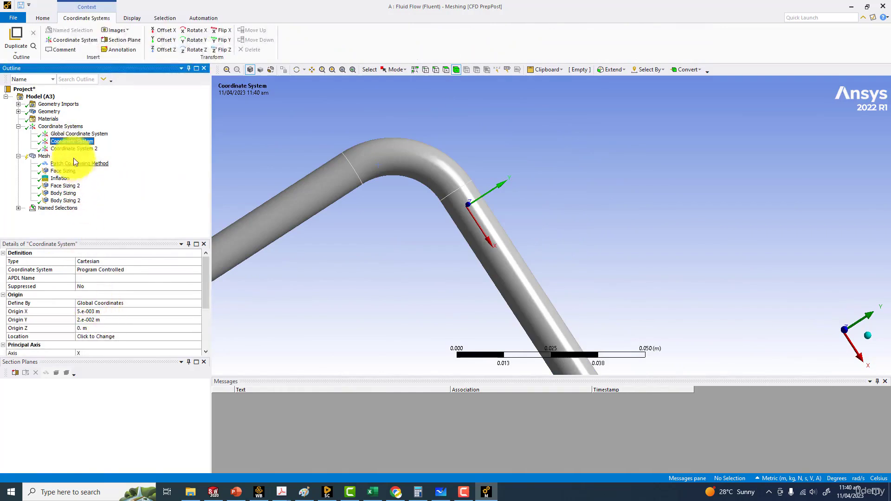
left_click(103, 314)
type("0")
key("Return")
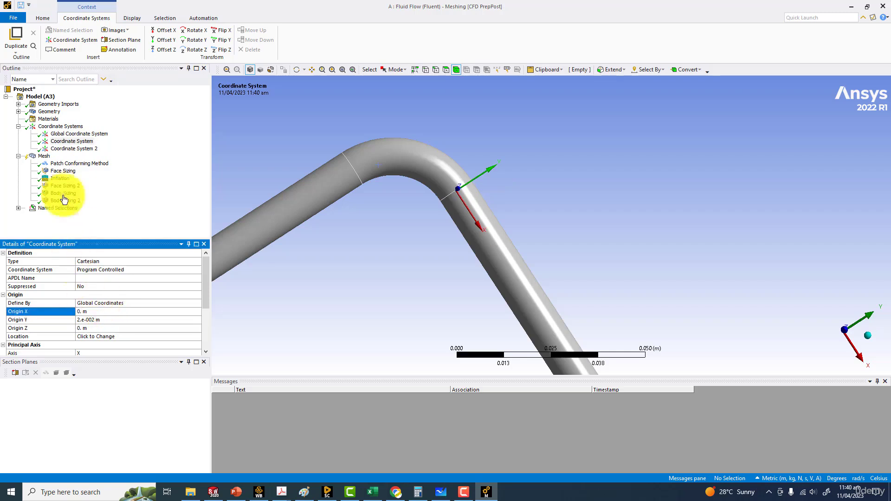
left_click(72, 148)
left_click(98, 320)
type("0")
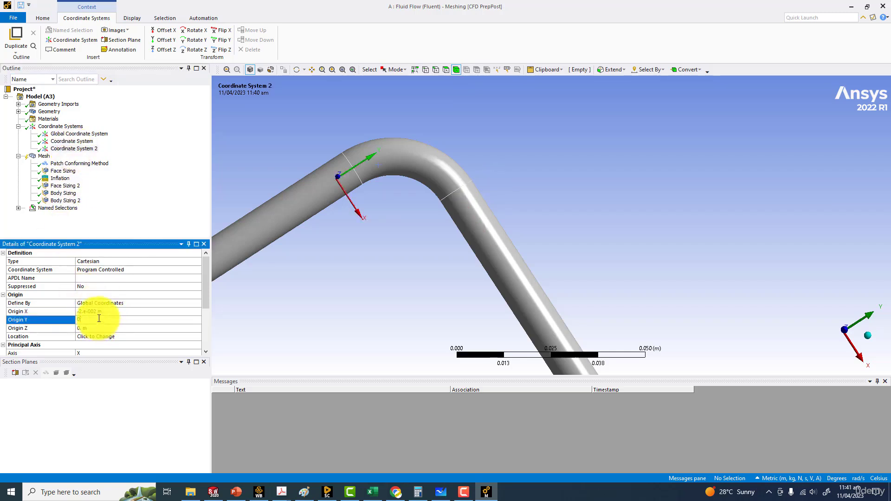
key("Return")
Check both spheres of influence together around the bend and generate the mesh
left_click(65, 193)
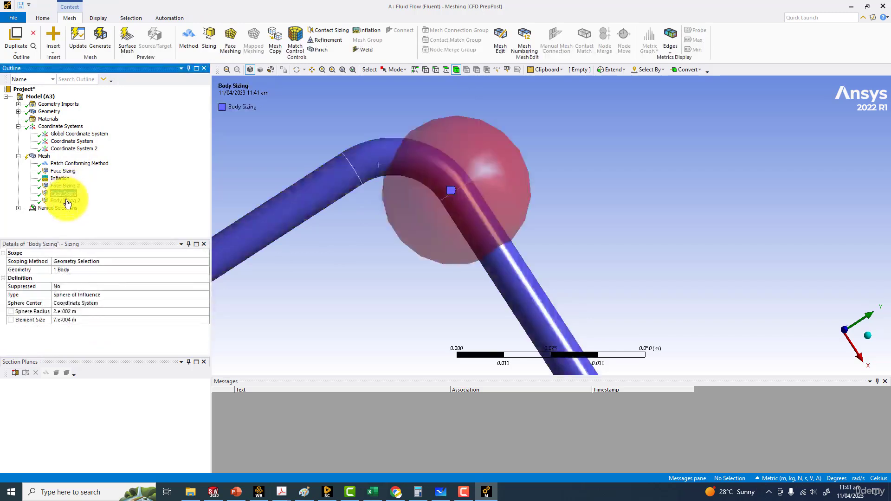
left_click(67, 203, "ctrl")
mouse_move(288, 195)
middle_mouse_down()
mouse_move(294, 187)
mouse_move(275, 212)
mouse_move(290, 186)
middle_mouse_up()
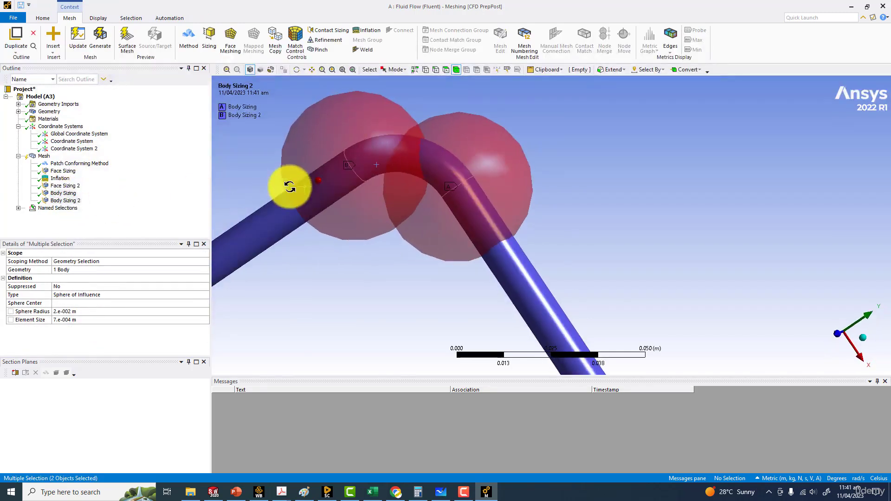
left_click(98, 41)
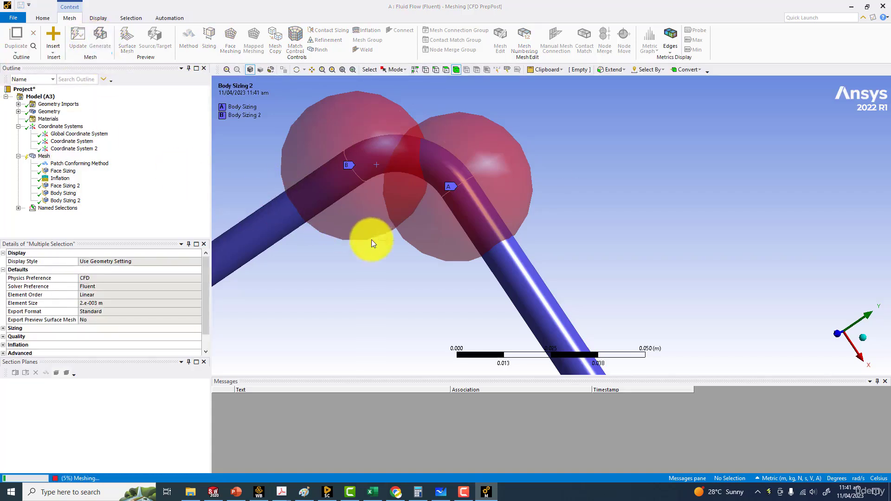
Expand the named selections and view the whole pipe with both spheres while the mesh generates
left_click(18, 208)
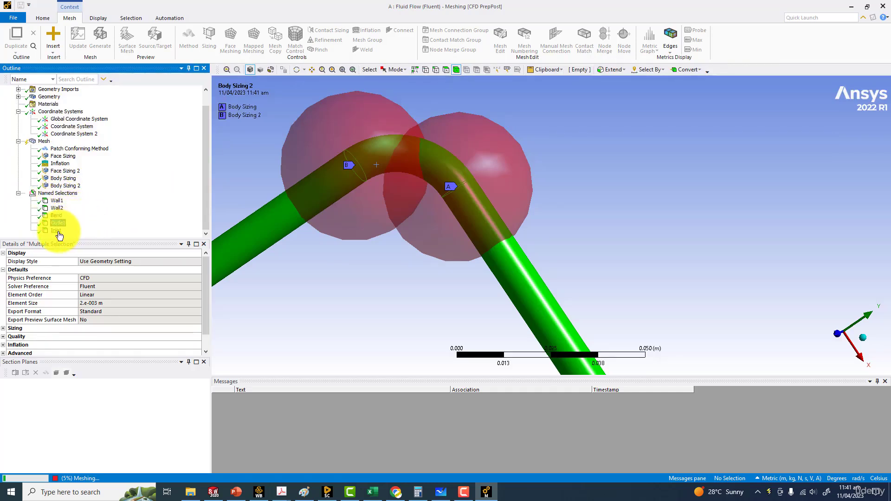
scroll(517, 272, "down", 5)
middle_click_drag(457, 298, 451, 240)
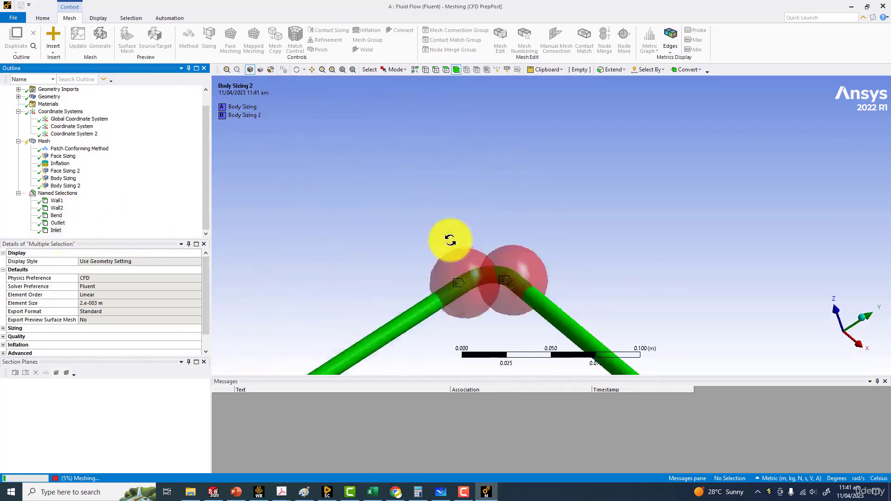
middle_click_drag(452, 299, 486, 206)
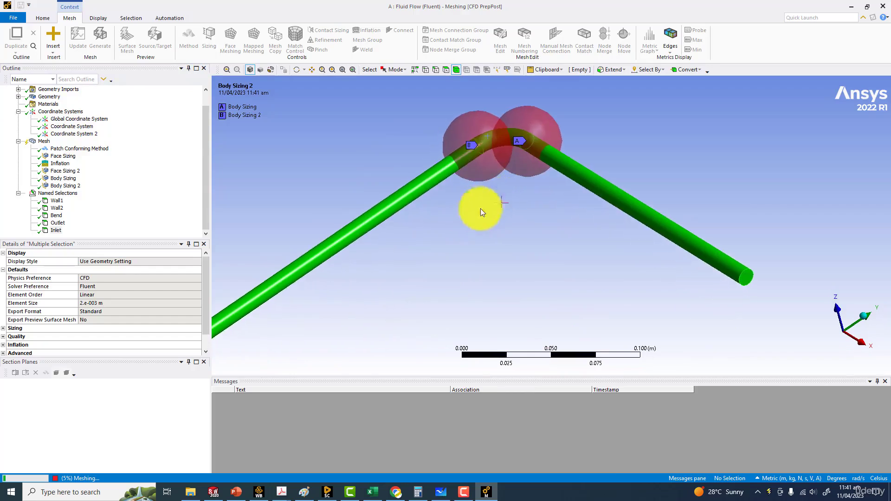
left_click(28, 478)
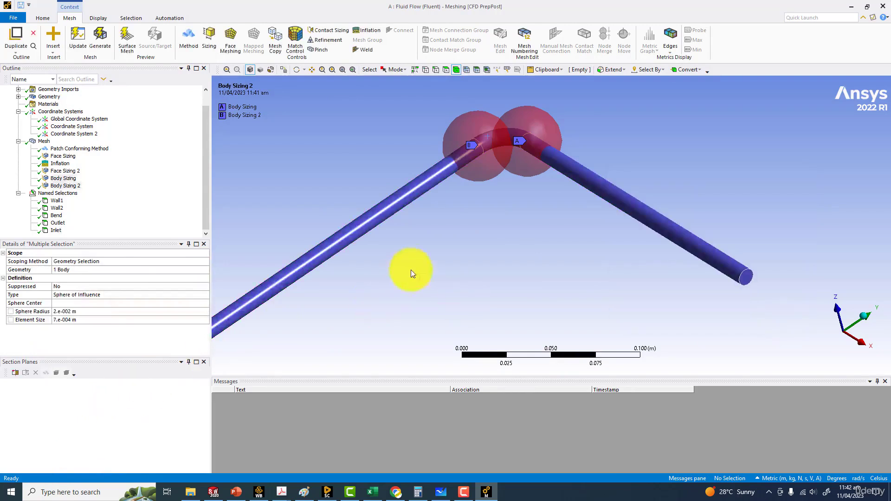
Examine the generated mesh along the pipe, around the refined bend and on the end face with its inflation layers
left_click(45, 141)
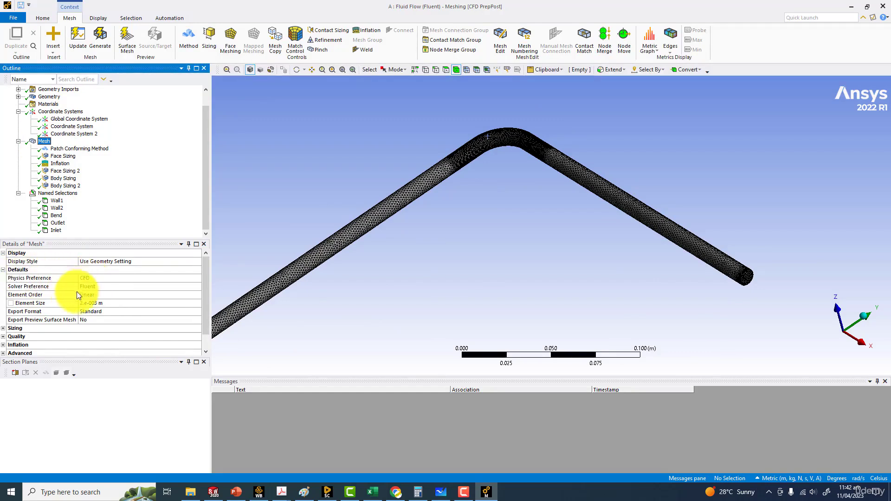
scroll(374, 213, "up", 5)
middle_click_drag(444, 235, 420, 362, "ctrl")
scroll(407, 291, "up", 6)
middle_click_drag(396, 260, 432, 199, "ctrl")
middle_click_drag(379, 216, 455, 218)
scroll(441, 239, "down", 2)
scroll(442, 240, "down", 3)
middle_click_drag(538, 268, 392, 209, "ctrl")
scroll(437, 283, "up", 4)
middle_click_drag(420, 279, 567, 226, "ctrl")
scroll(530, 233, "up", 4)
scroll(530, 233, "up", 3)
scroll(477, 224, "up", 5)
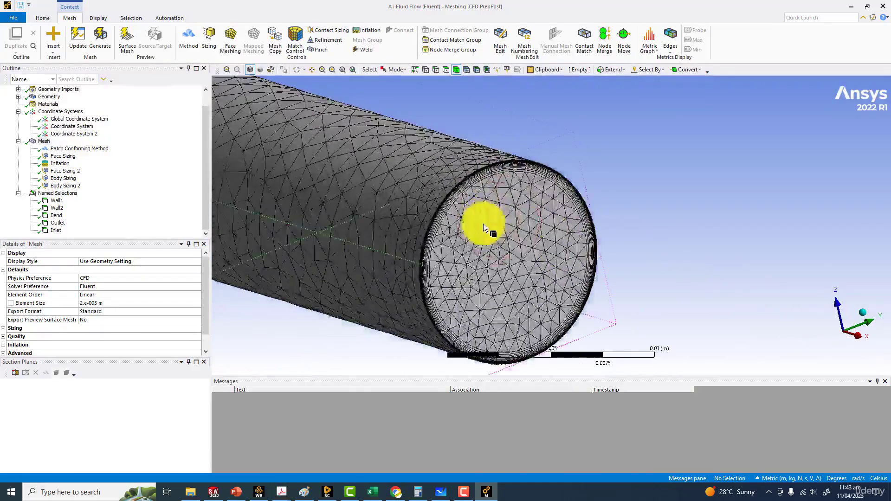
Set the inflation growth rate to 1.3 and regenerate the mesh to try thicker layers on the pipe's end face
scroll(467, 222, "down", 3)
scroll(510, 234, "down", 1)
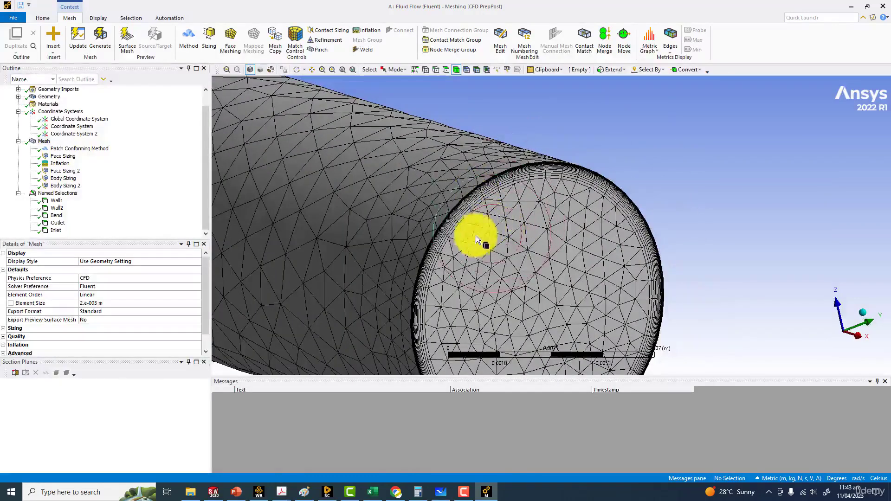
middle_click_drag(467, 242, 466, 205, "ctrl")
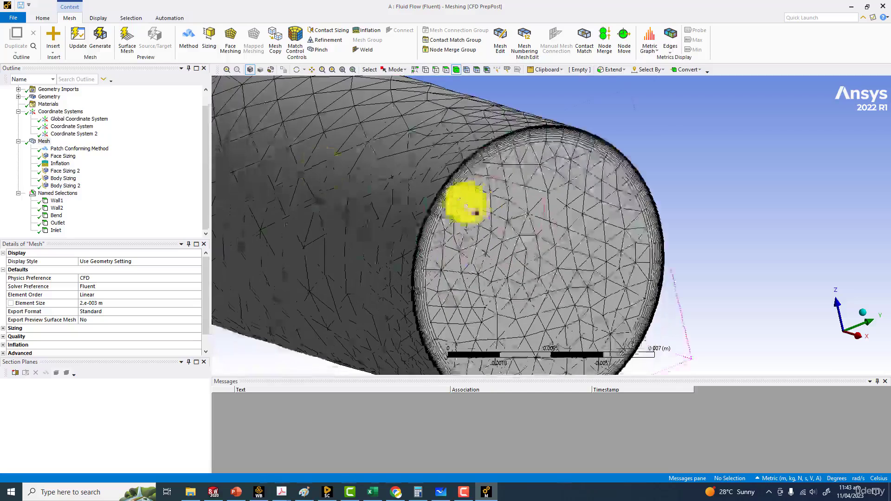
left_click(61, 164)
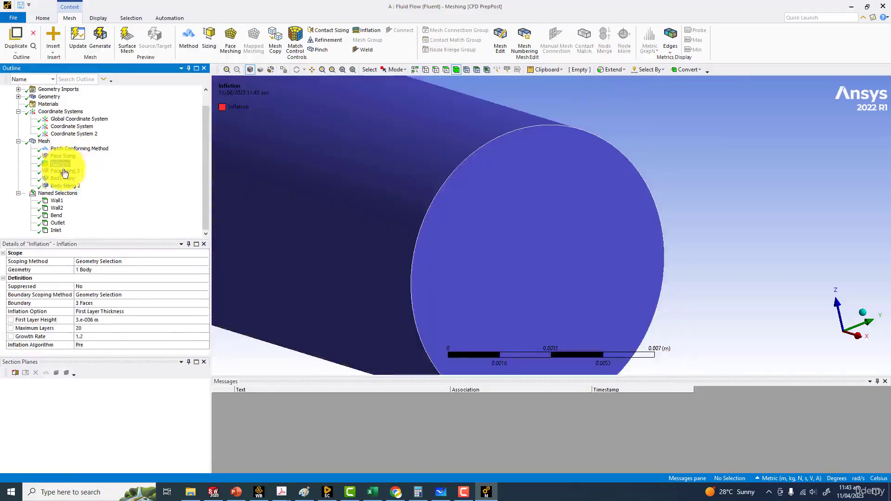
left_click(91, 335)
type("1.3")
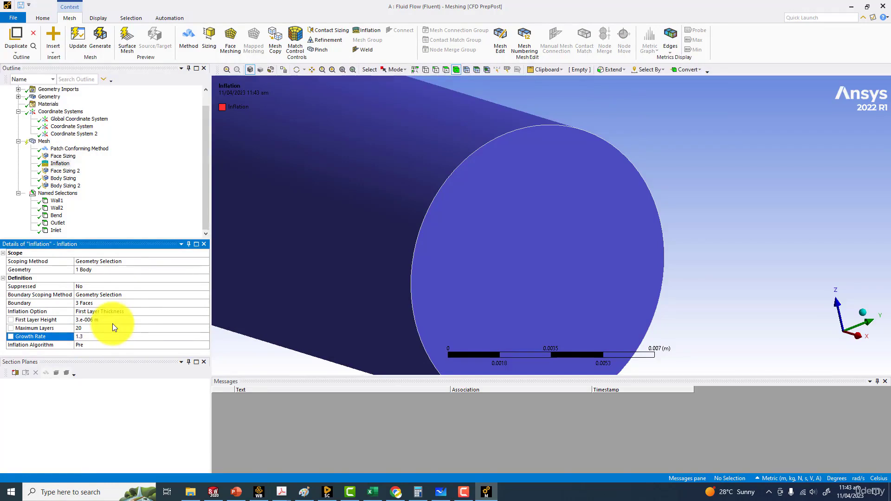
left_click(97, 40)
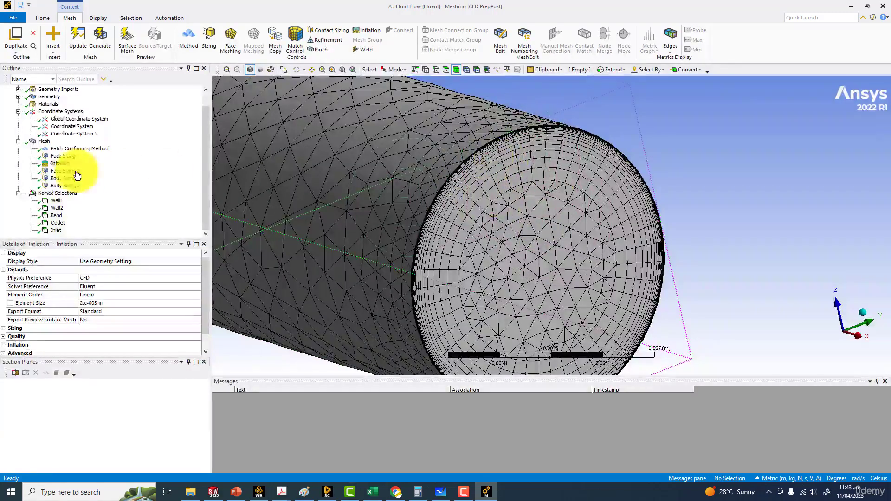
Regenerate the mesh with an inflation growth rate of 1.25 and check the layers on the pipe's end face
left_click(62, 149)
left_click(58, 164)
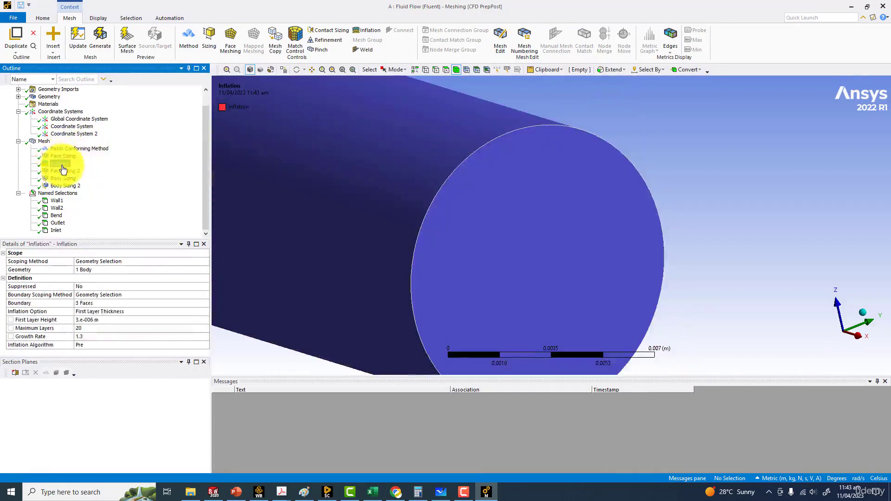
left_click(86, 338)
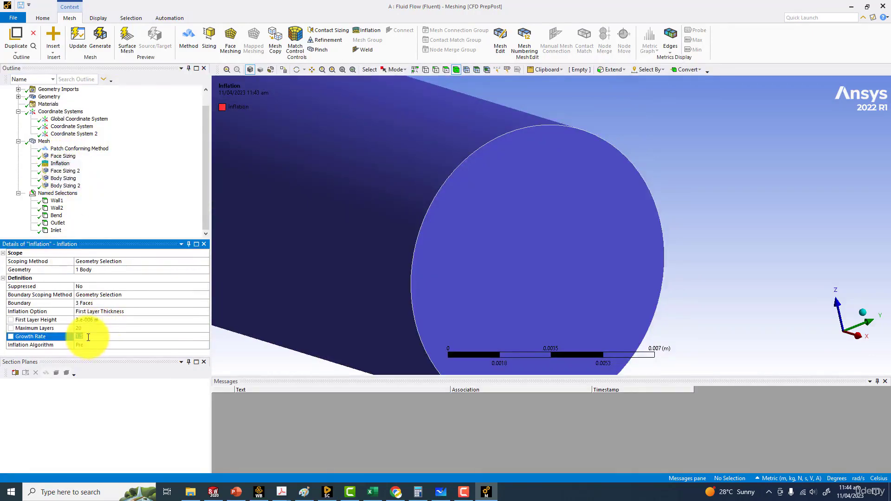
type("1.25")
key("Return")
left_click(90, 44)
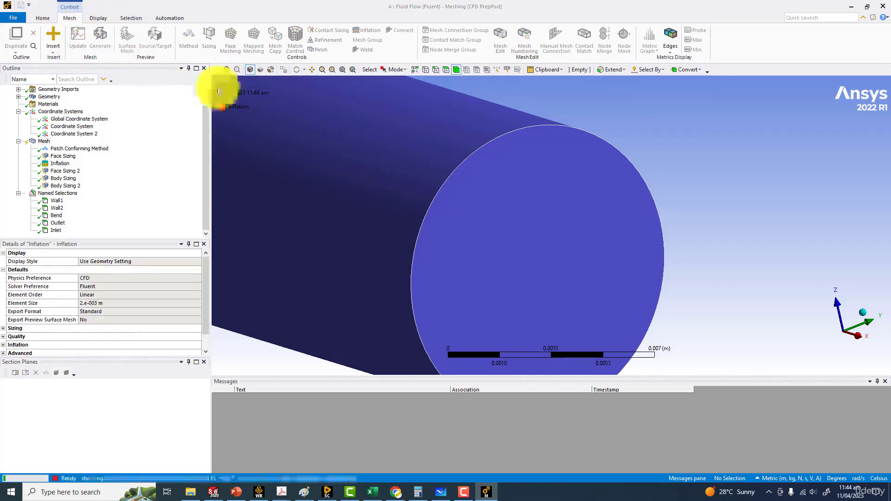
scroll(453, 206, "down", 5)
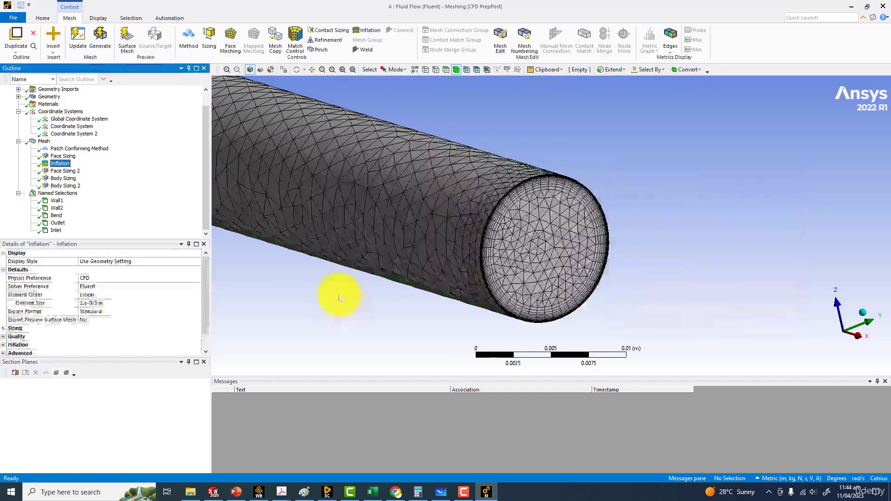
scroll(395, 267, "up", 5)
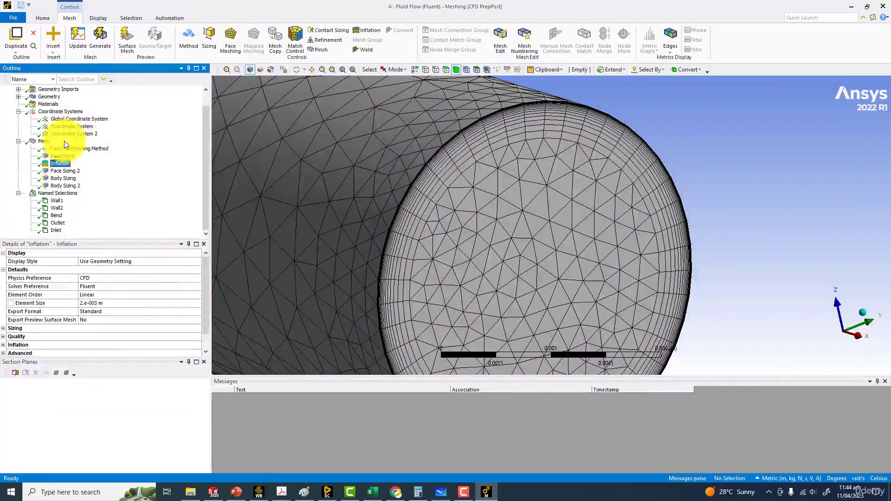
Set the mesh metric to Orthogonal Quality and review its minimum, maximum and average values
left_click(44, 142)
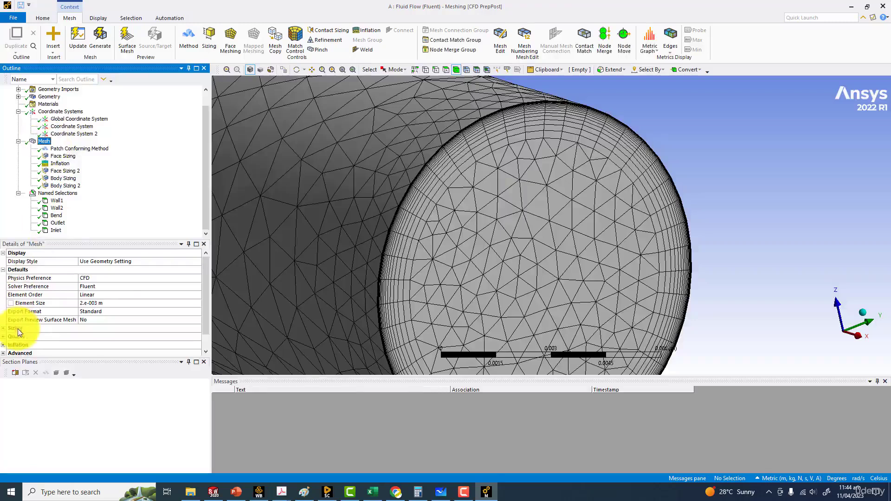
left_click(4, 337)
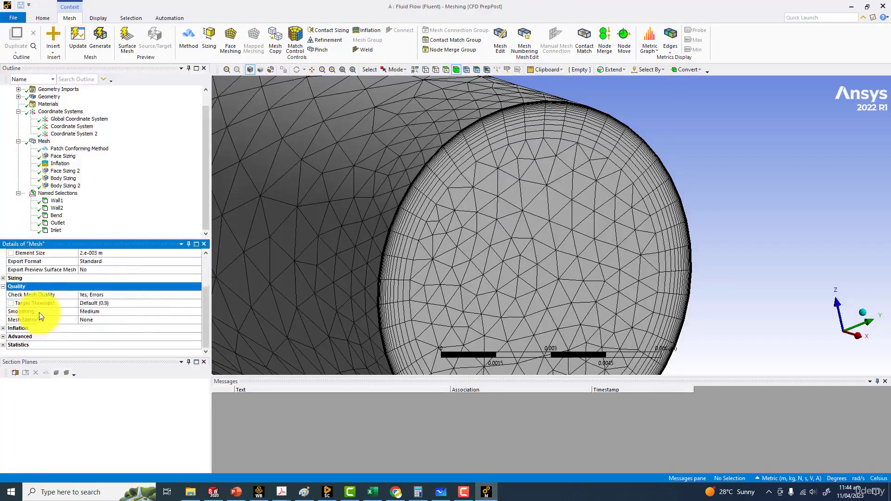
left_click(115, 323)
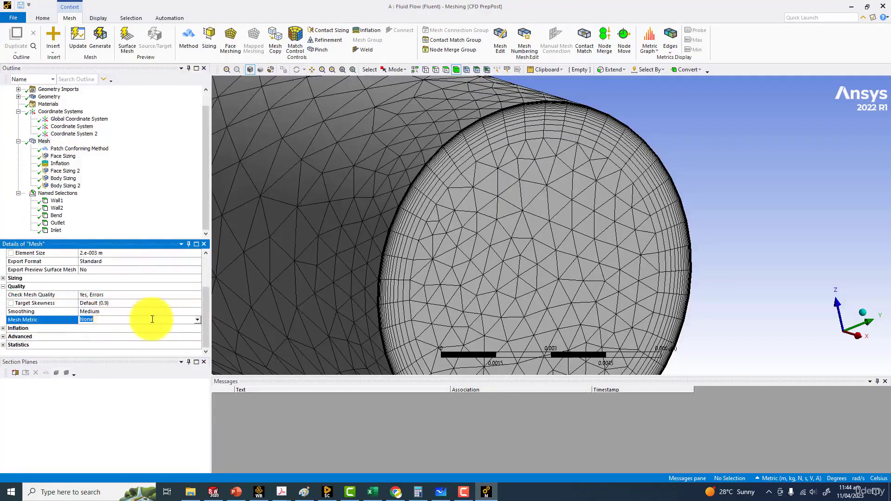
left_click(194, 319)
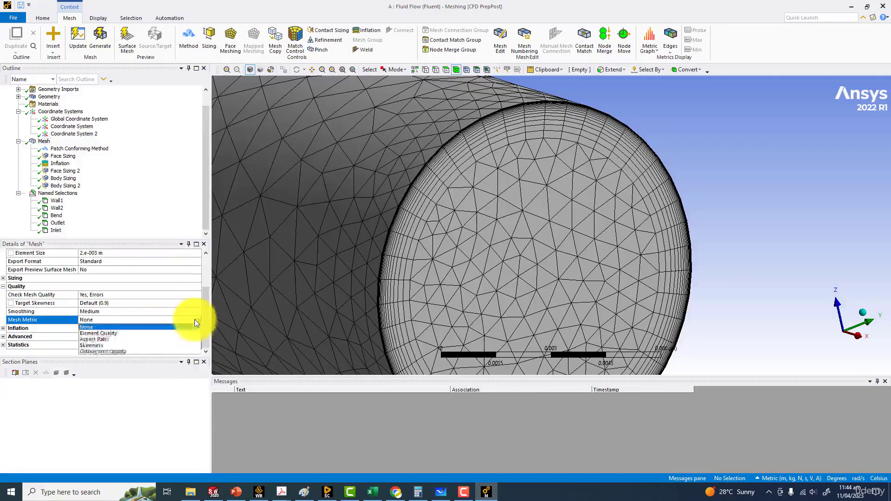
left_click(102, 351)
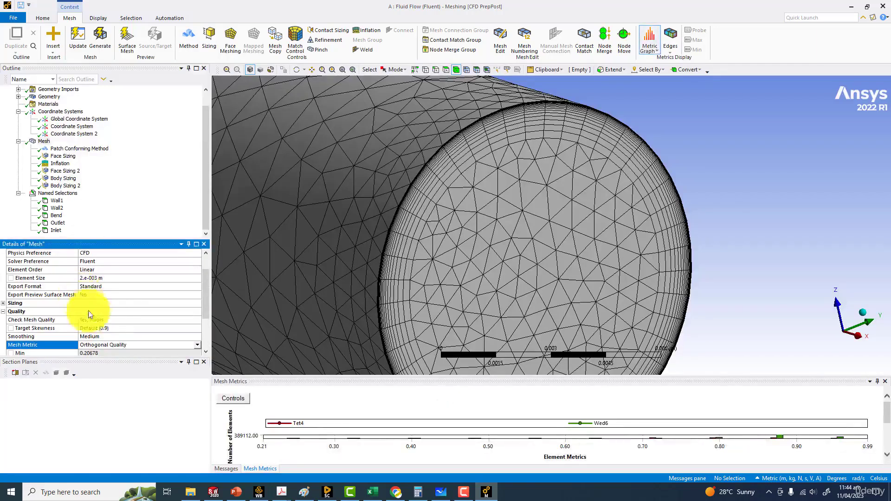
scroll(116, 314, "down", 2)
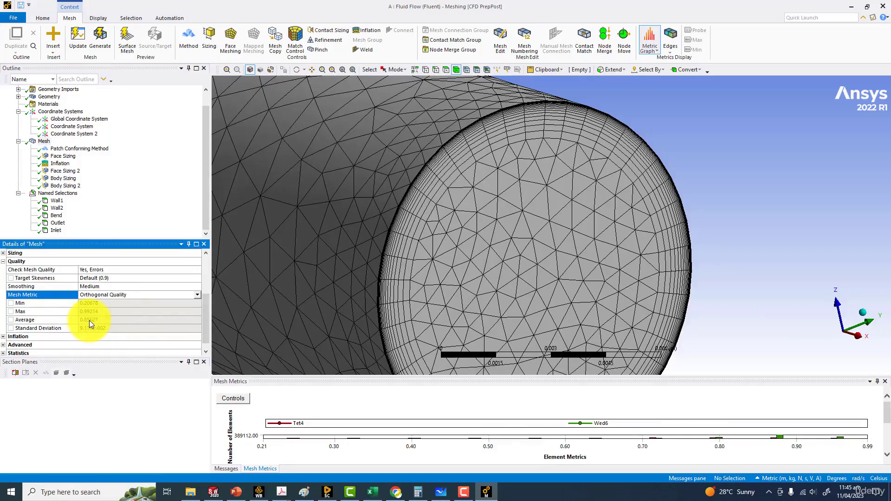
scroll(58, 315, "down", 1)
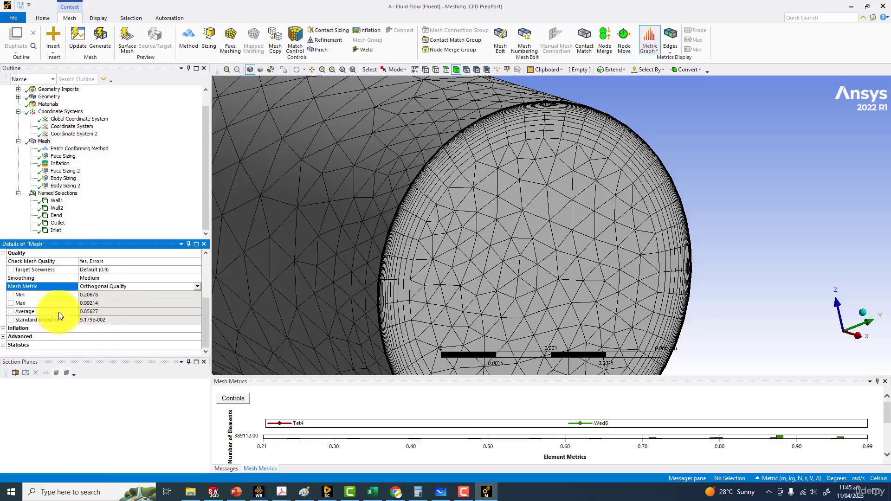
Check the mesh's node and element counts, and switch to PowerPoint to view the two Meshing slides for comparison
left_click(5, 346)
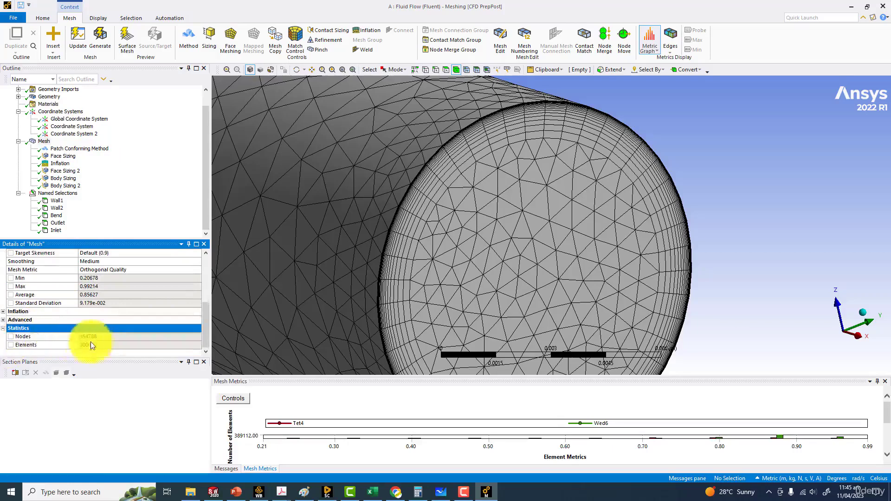
left_click(101, 343)
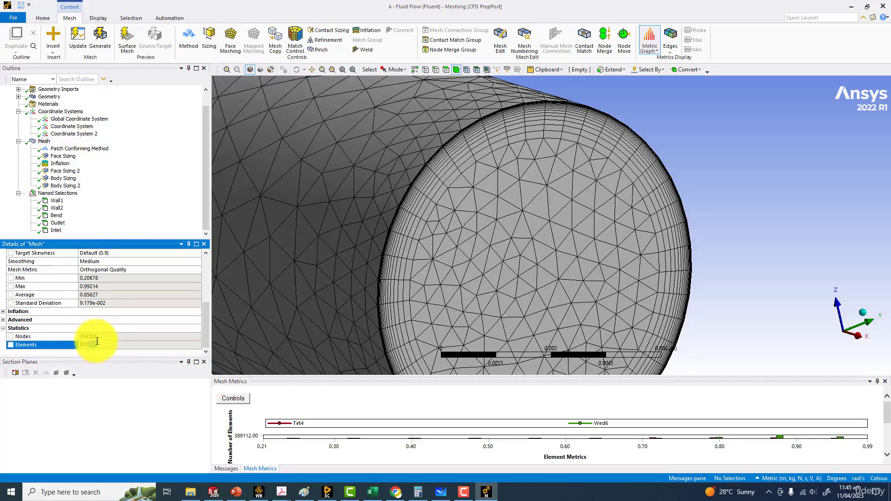
left_click(236, 493)
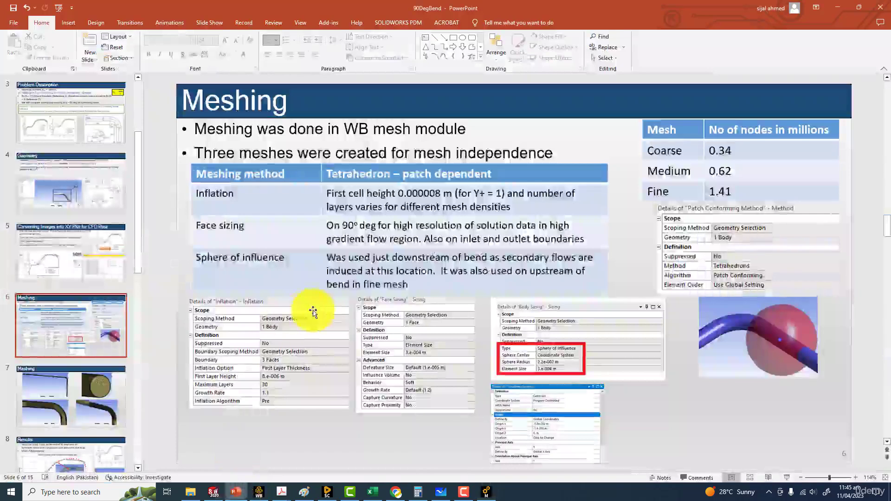
scroll(313, 311, "down", 2)
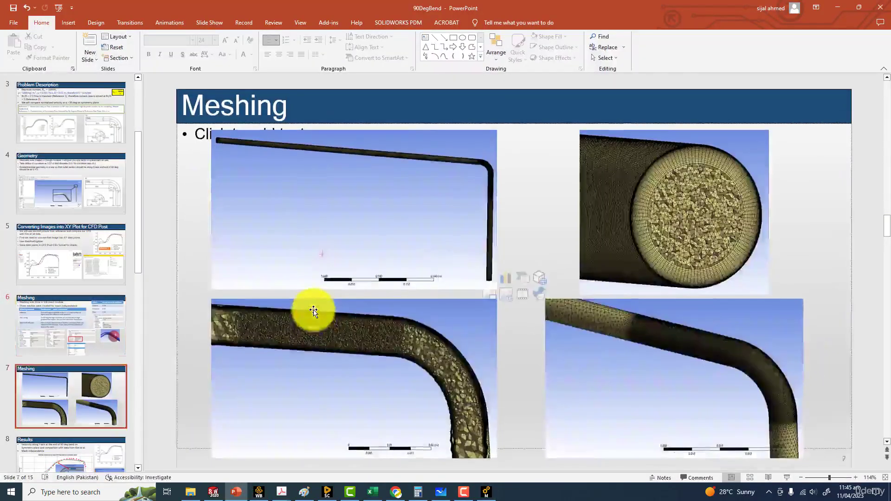